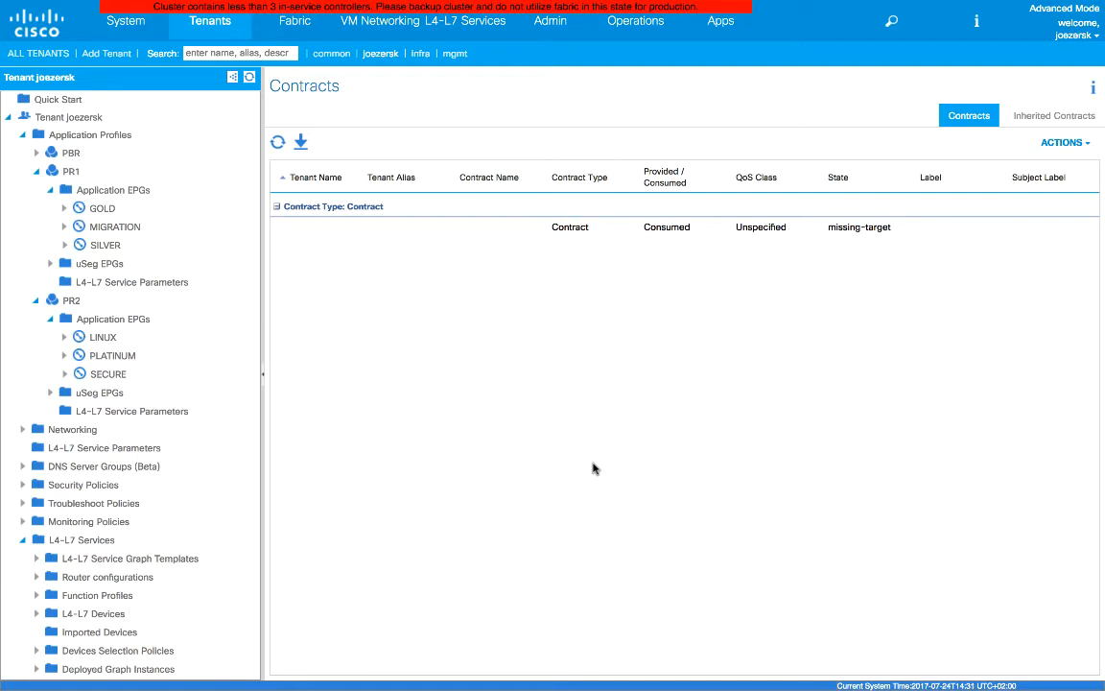
- Switch to the vSphere Client and examine the network adapter assignments in the ASAv-ROUTED virtual machine's settings
key("ctrl+Right")
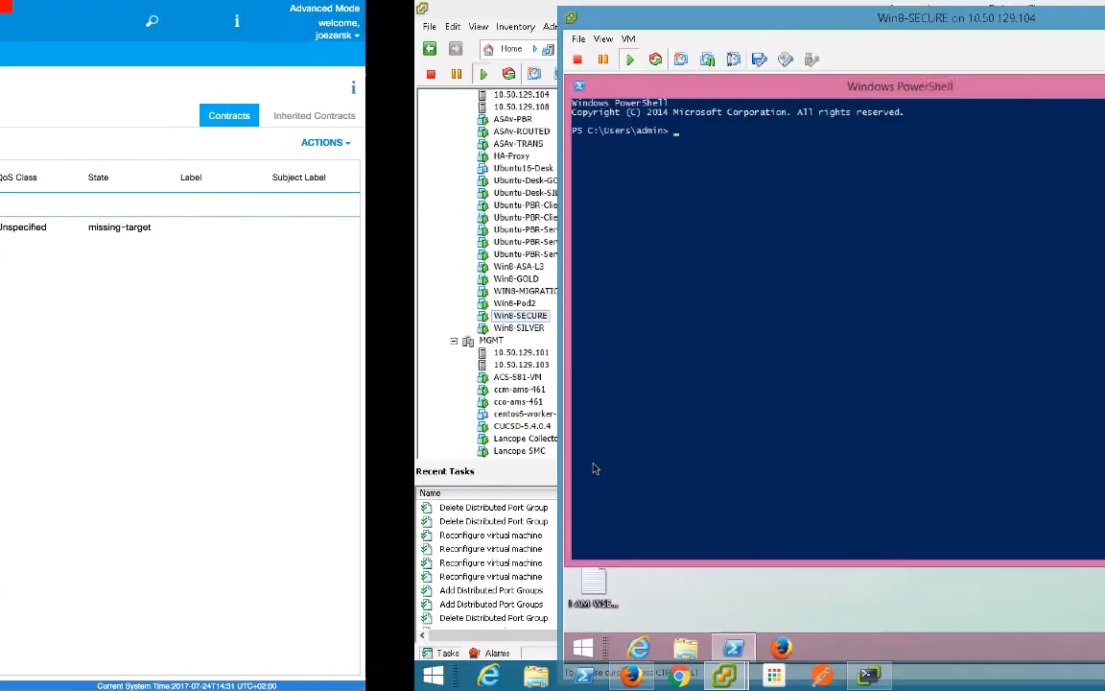
left_click(38, 291)
scroll(154, 213, "up", 1)
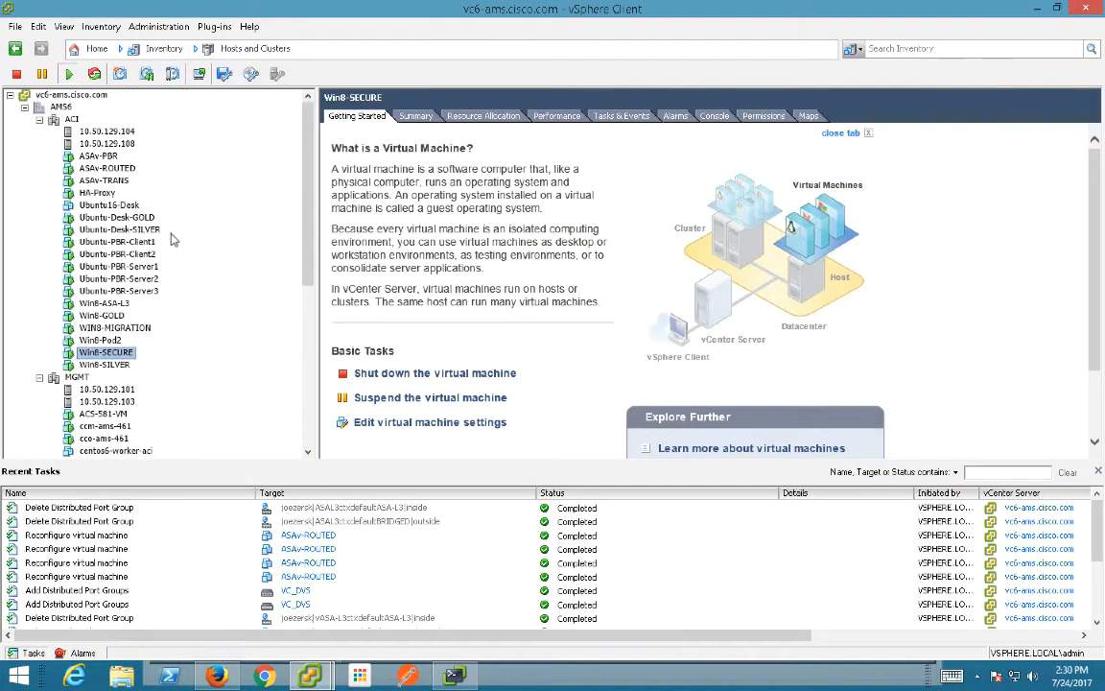
left_click(107, 169)
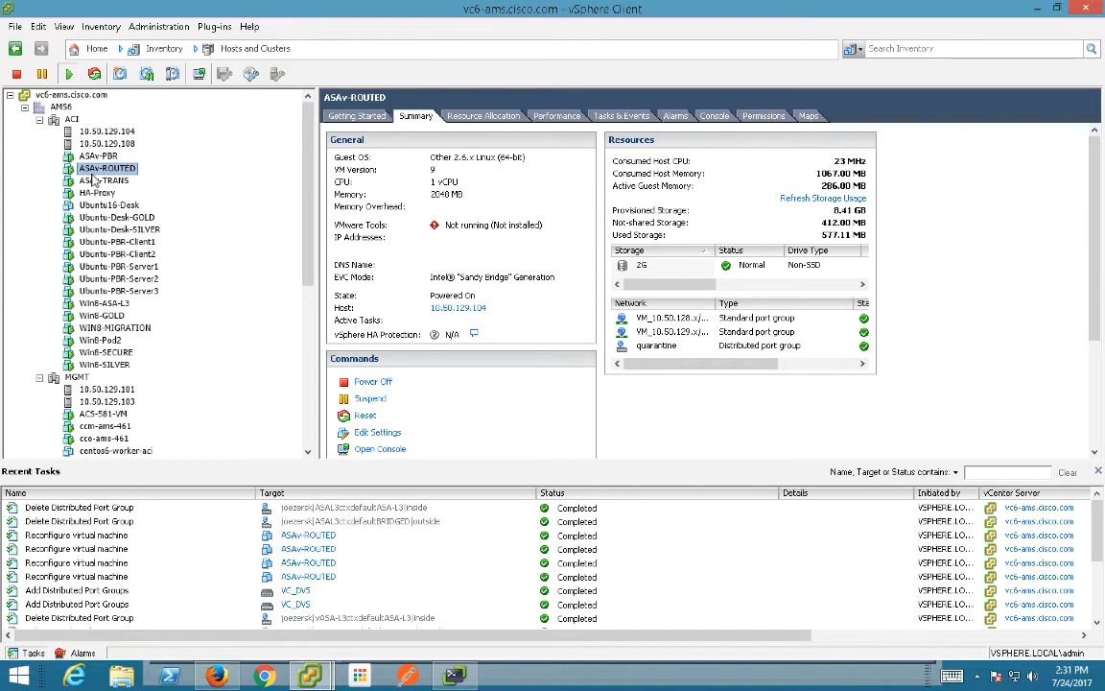
left_click(370, 432)
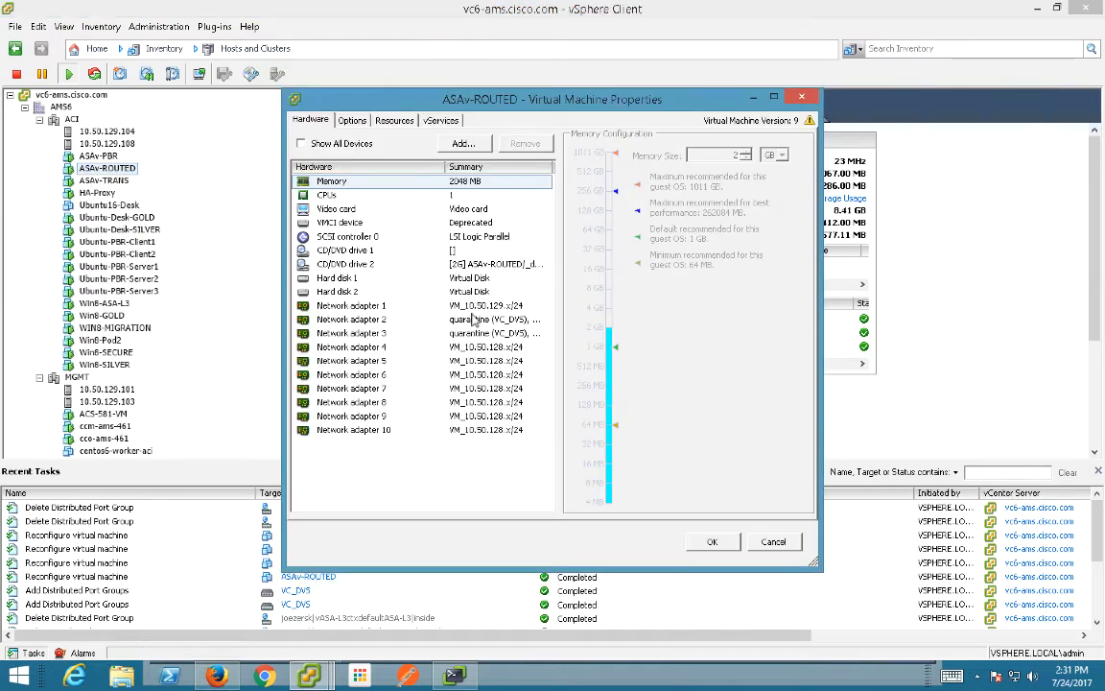
left_click(480, 307)
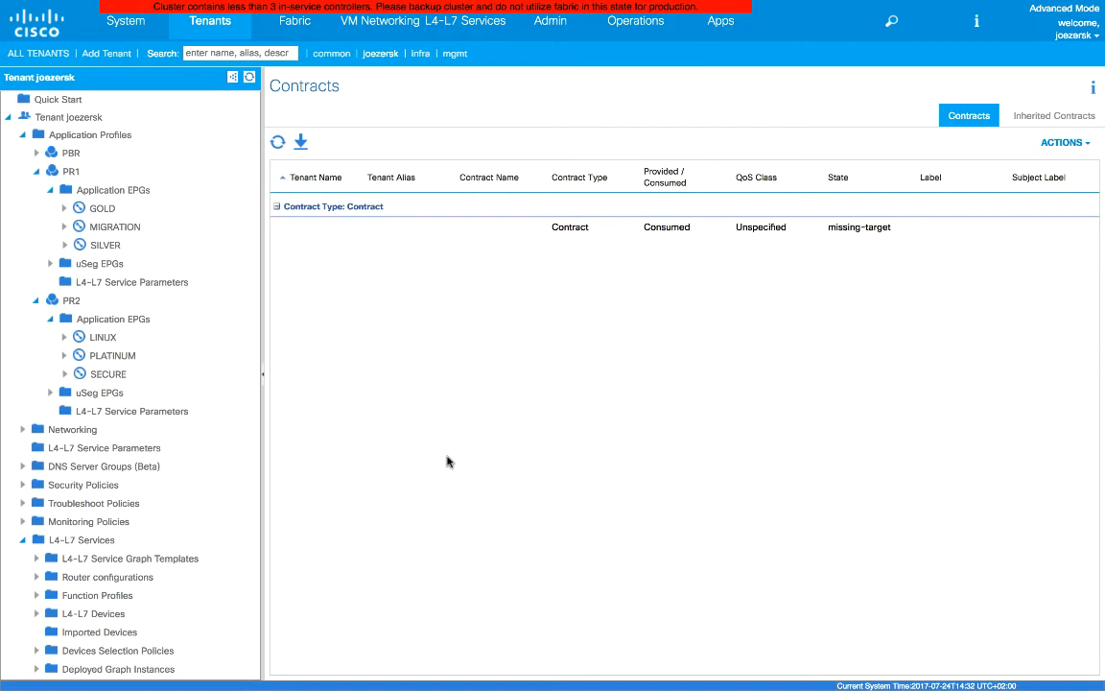
- Switch back to Cisco APIC and view the PLATINUM EPG under PR2 and the MIGRATION EPG under PR1
left_click(131, 358)
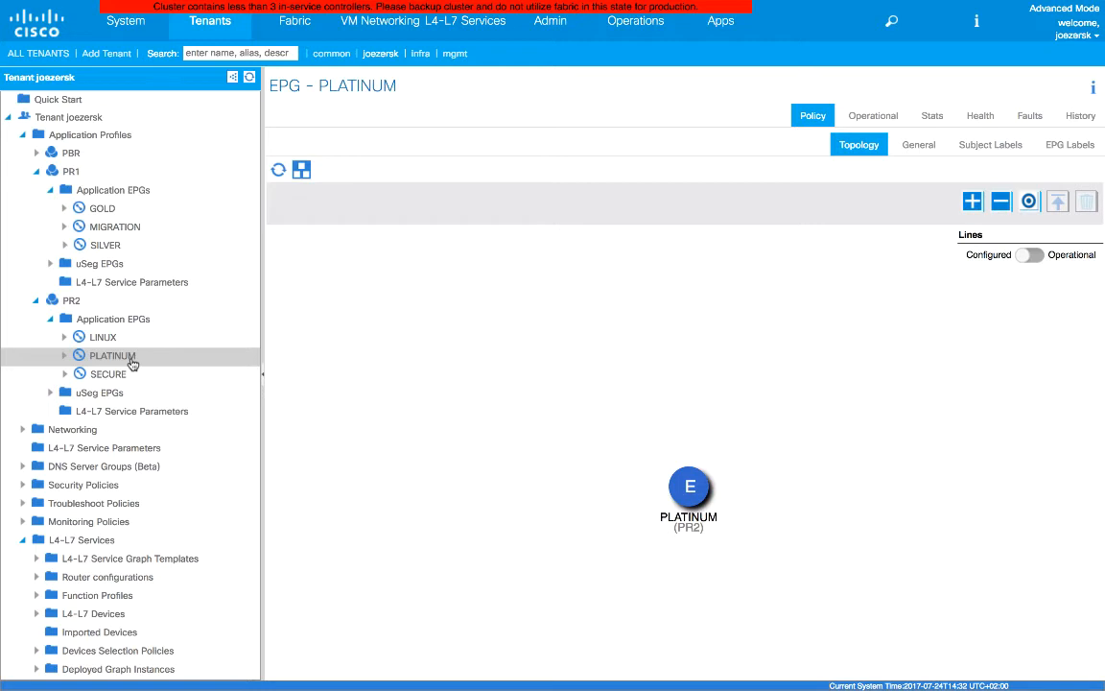
left_click(123, 227)
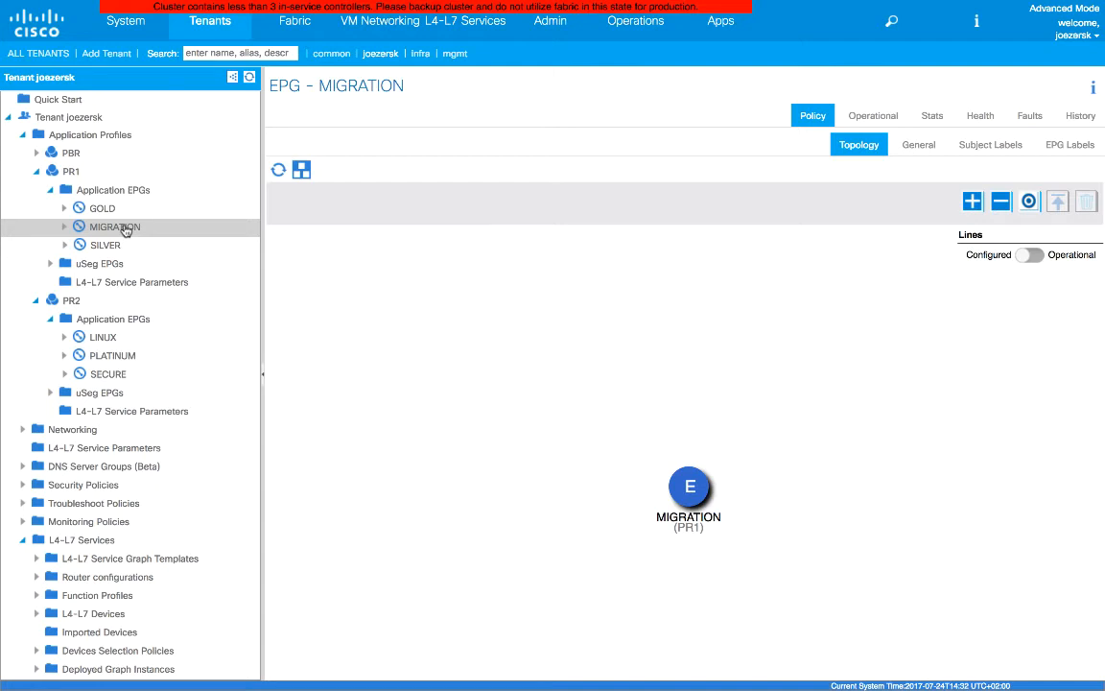
- Start a new L4-L7 service graph template and open the creation of a new L4-L7 device from it
scroll(127, 229, "down", 1)
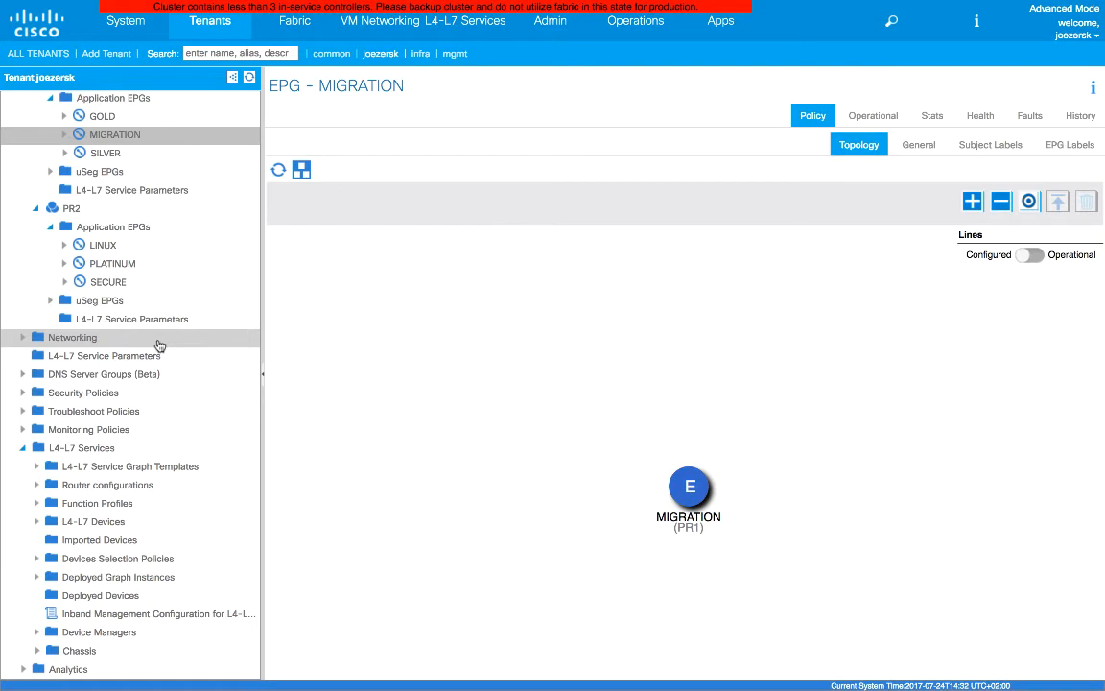
left_click(111, 470)
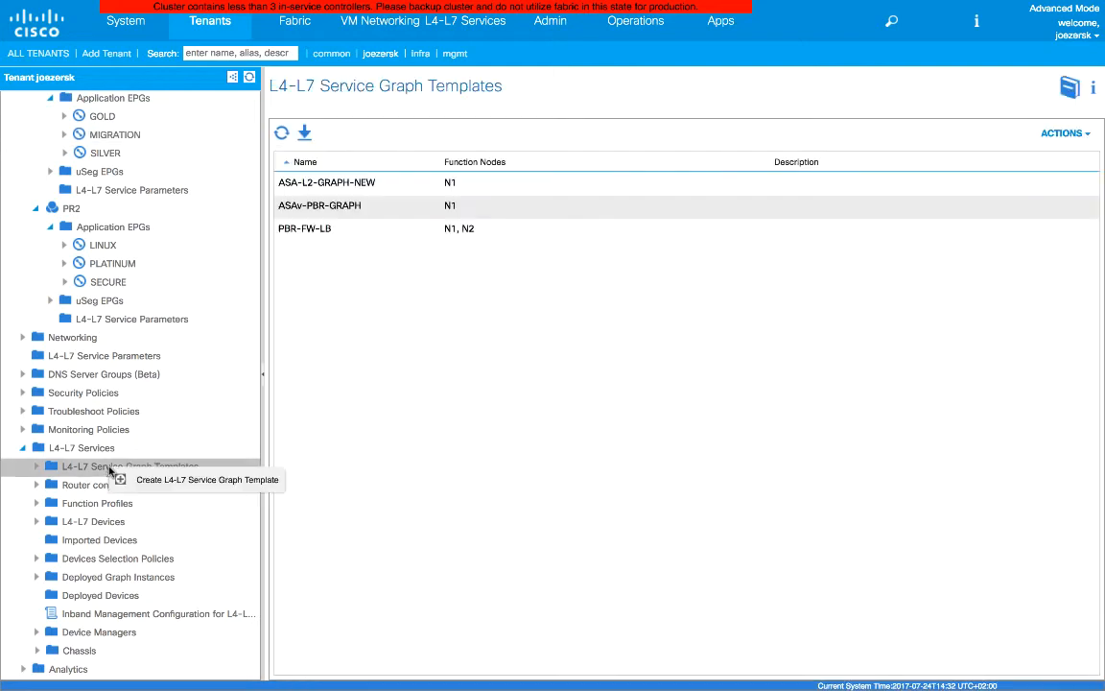
left_click(149, 481)
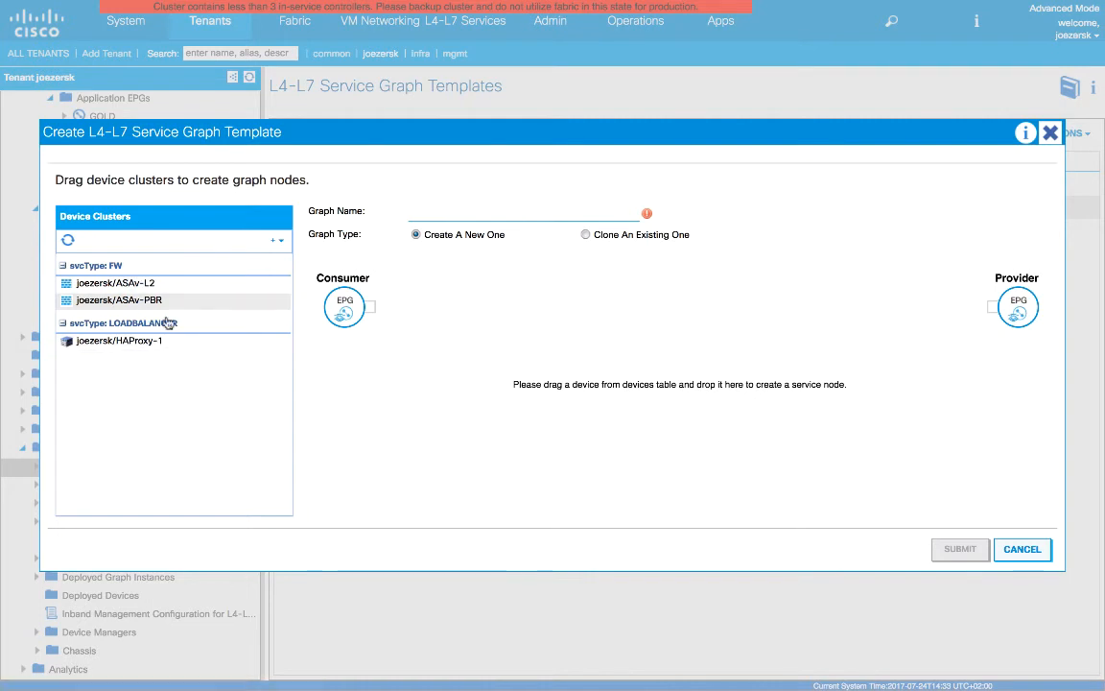
left_click(280, 243)
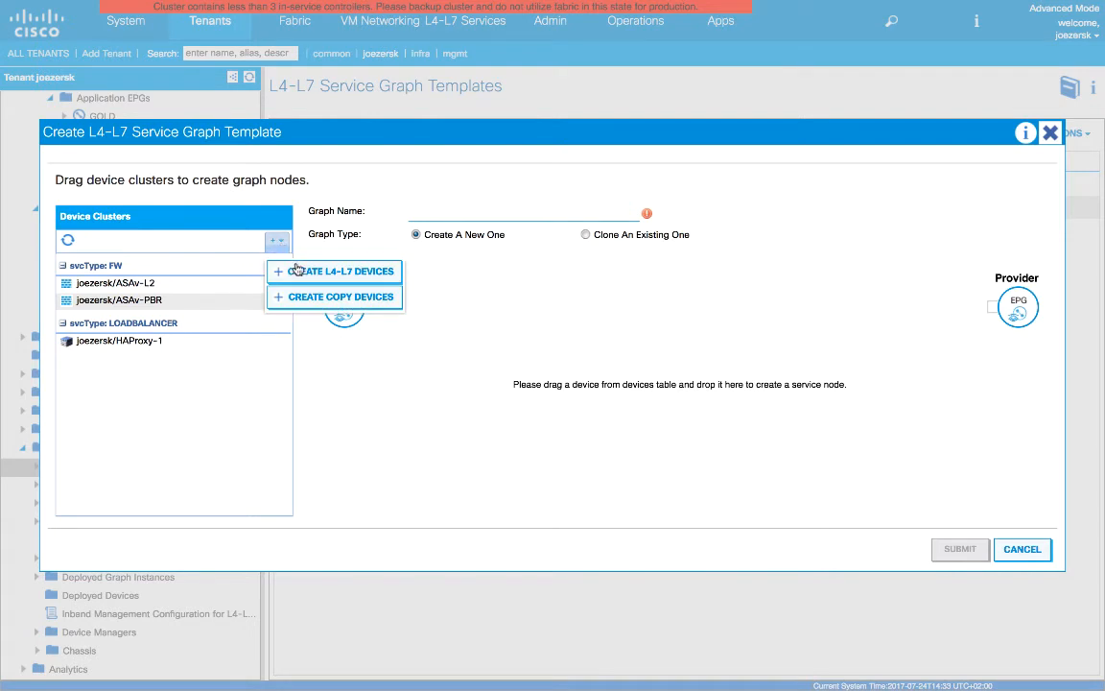
left_click(300, 275)
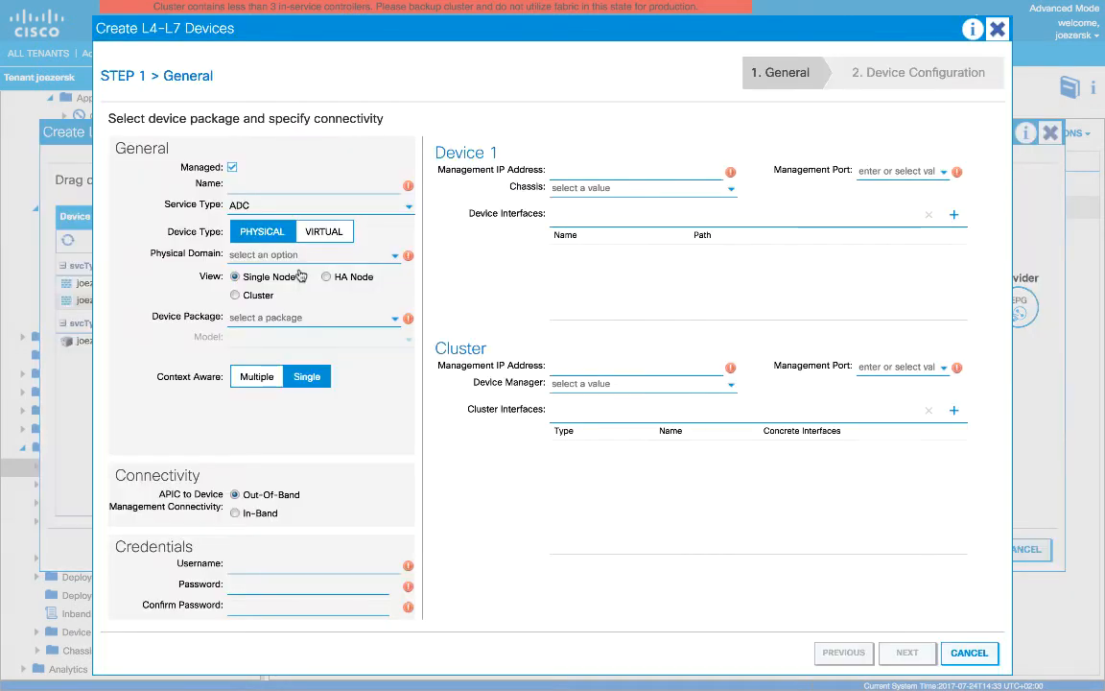
- Make the device unmanaged, name it ASA-L3-SERVICE, and set its service type to Firewall and device type to Virtual
left_click(231, 168)
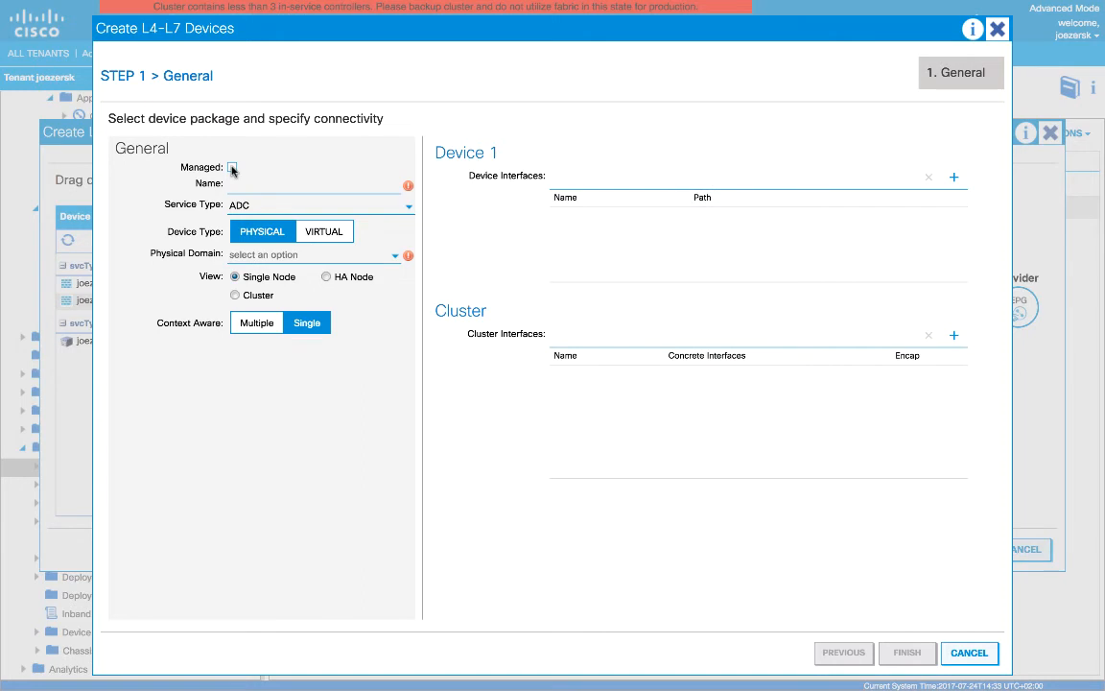
left_click(254, 184)
type("ASA-L3-SERVICE")
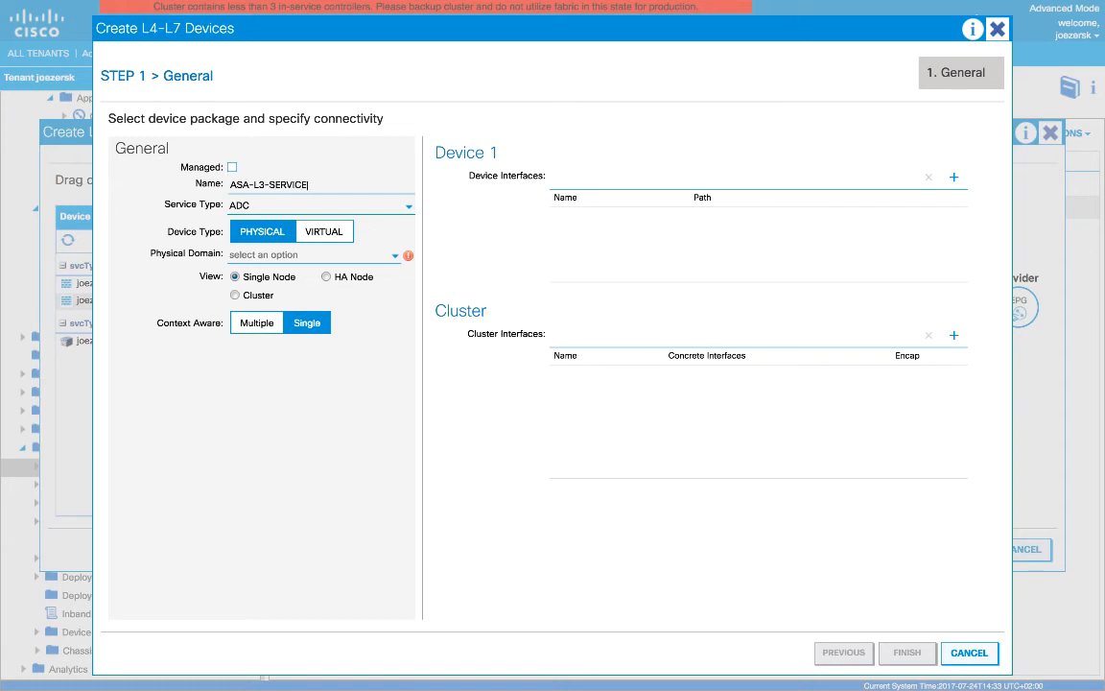
left_click(239, 207)
left_click(260, 246)
left_click(335, 238)
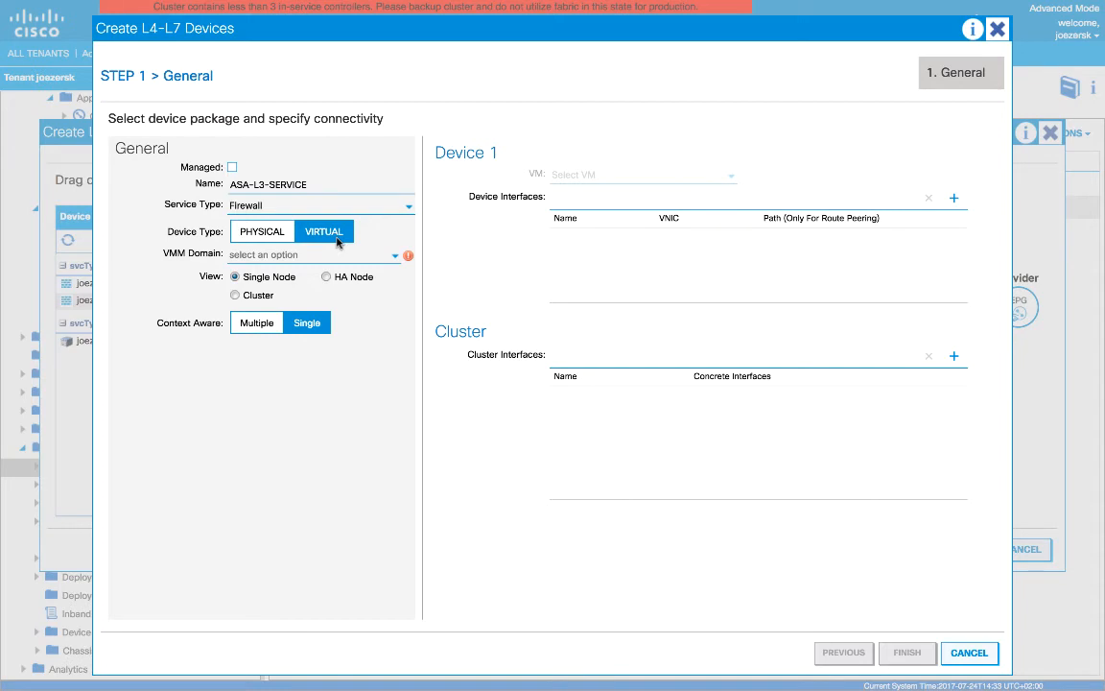
- Assign the VMware/VC_DVS VMM domain to the device and select VC6/ASAv-ROUTED as the VM for Device 1
left_click(310, 256)
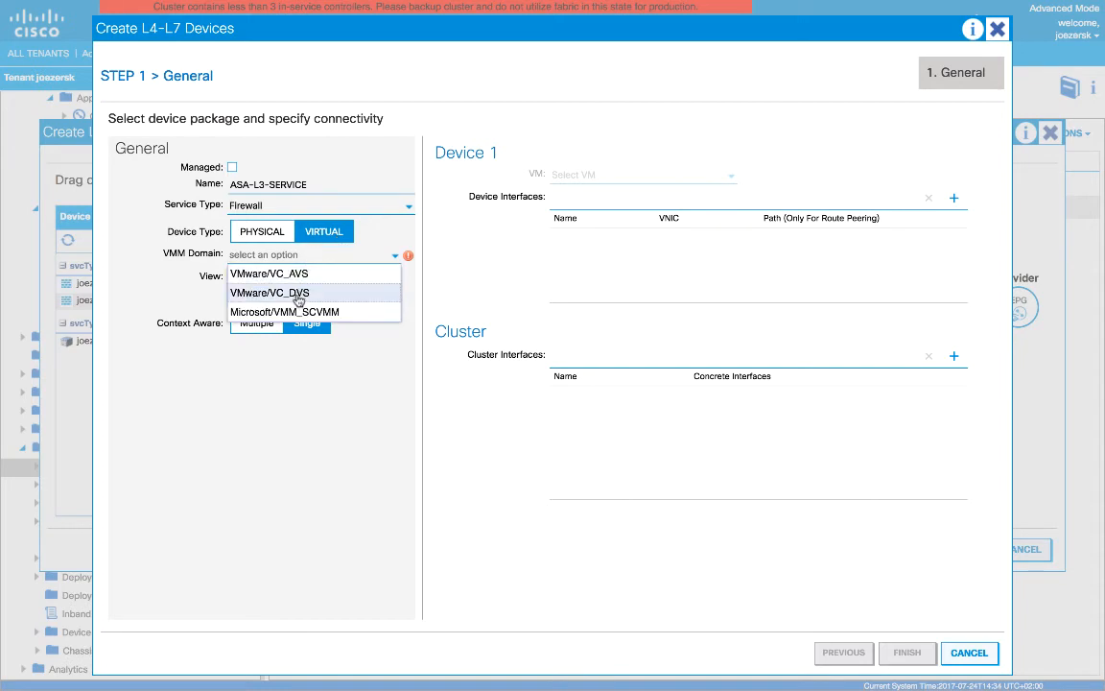
left_click(297, 293)
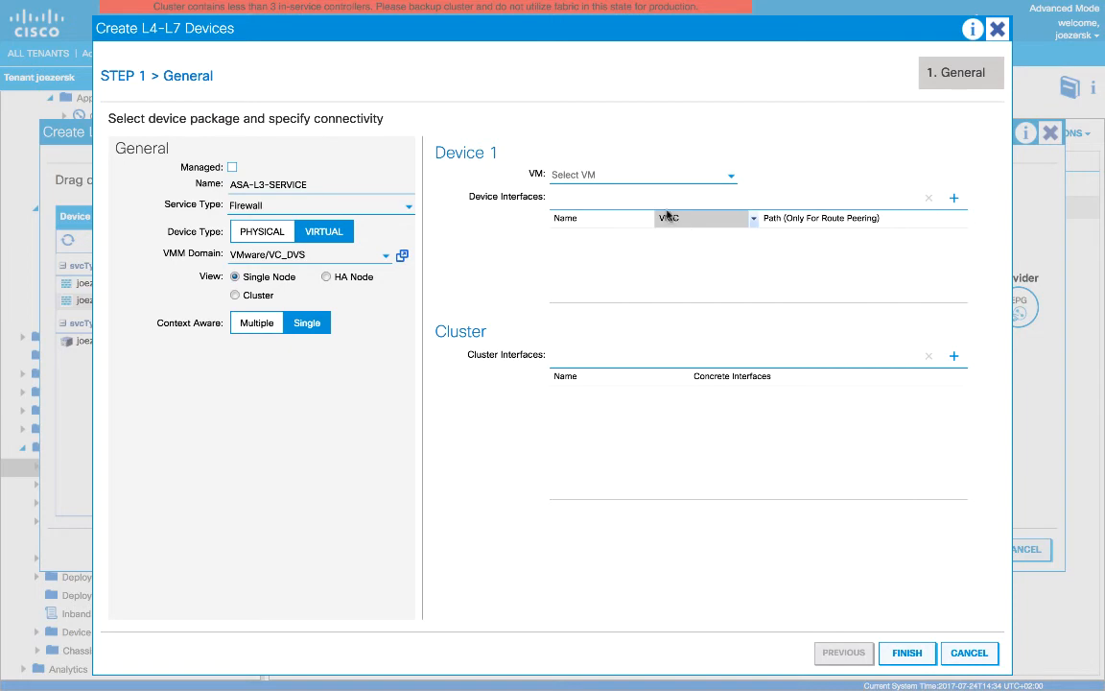
left_click(640, 178)
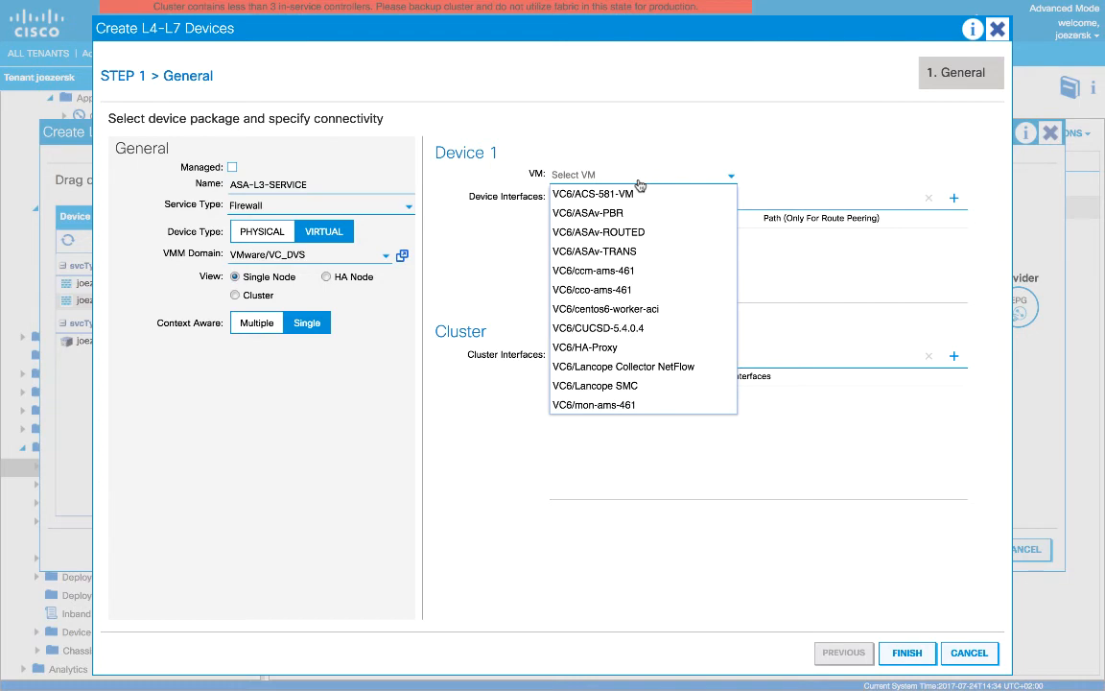
left_click(620, 241)
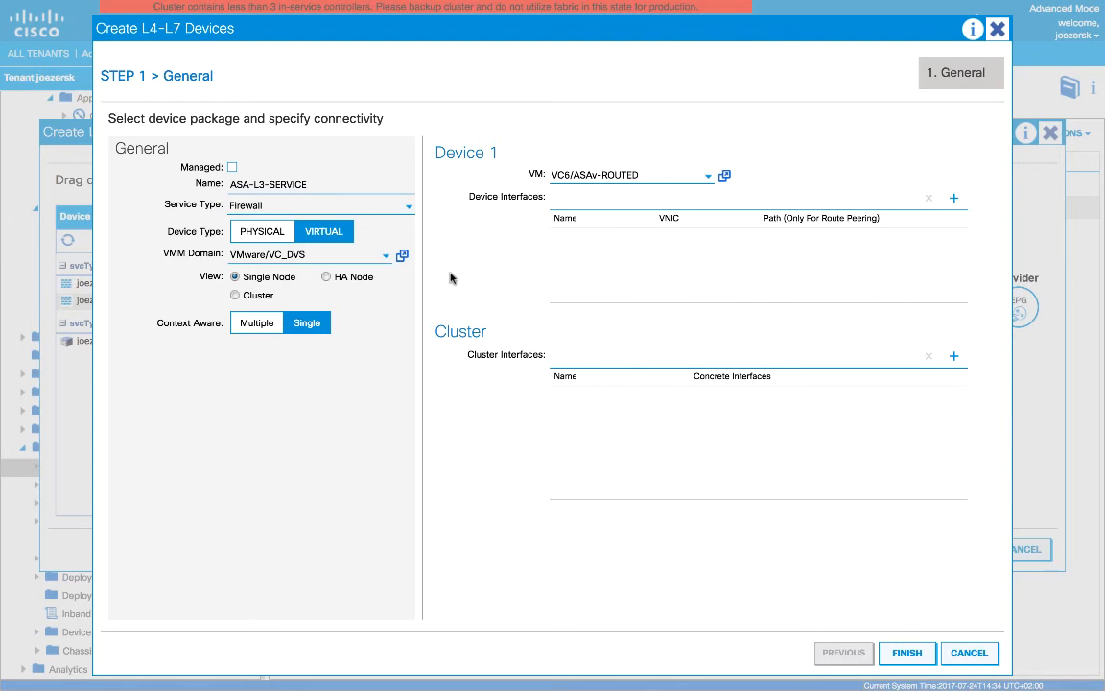
- Add a device interface named outside to Device 1, using Network adapter 2
left_click(954, 198)
type("ou")
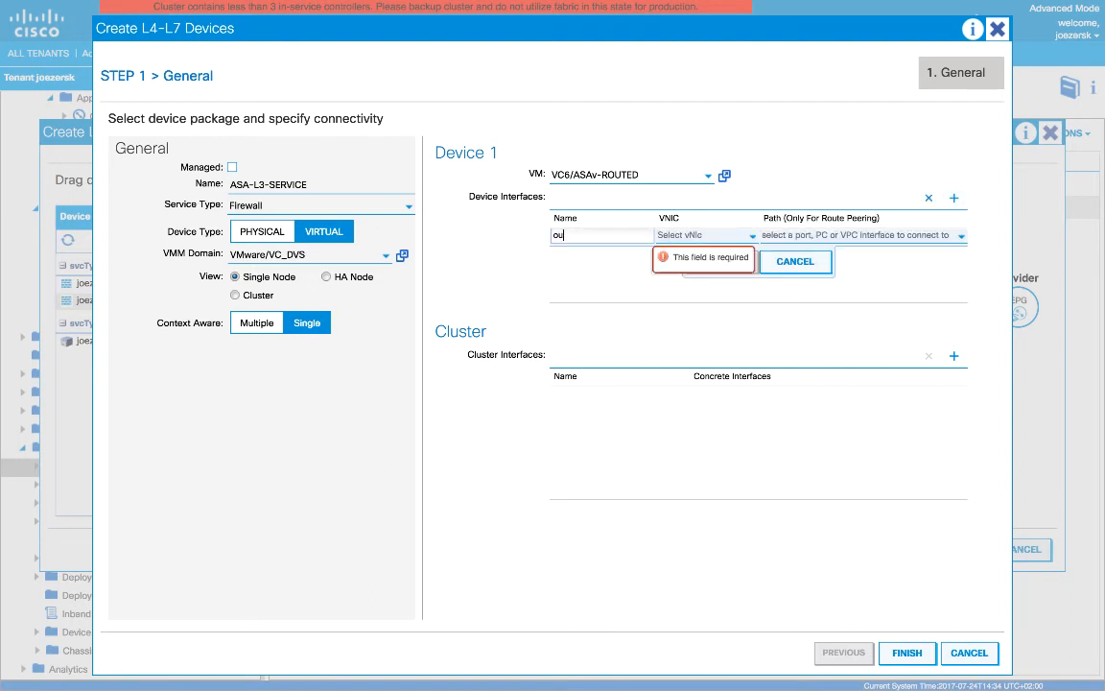
type("tlsid")
key("BackSpace")
key("BackSpace")
type("side")
left_click(723, 238)
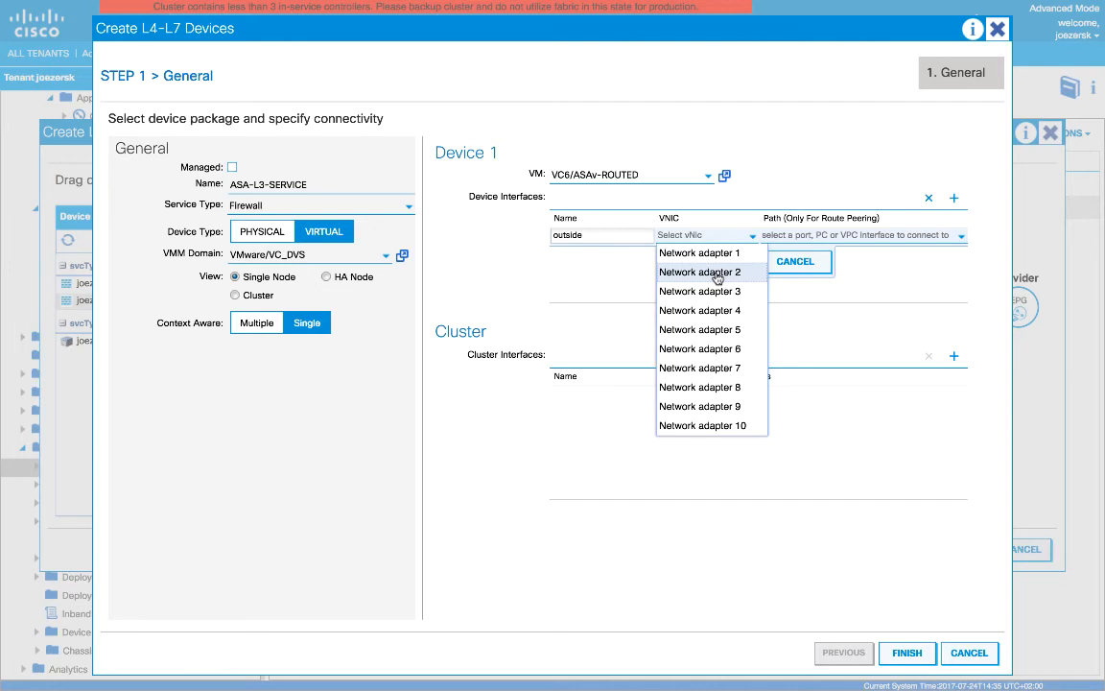
left_click(718, 274)
left_click(715, 264)
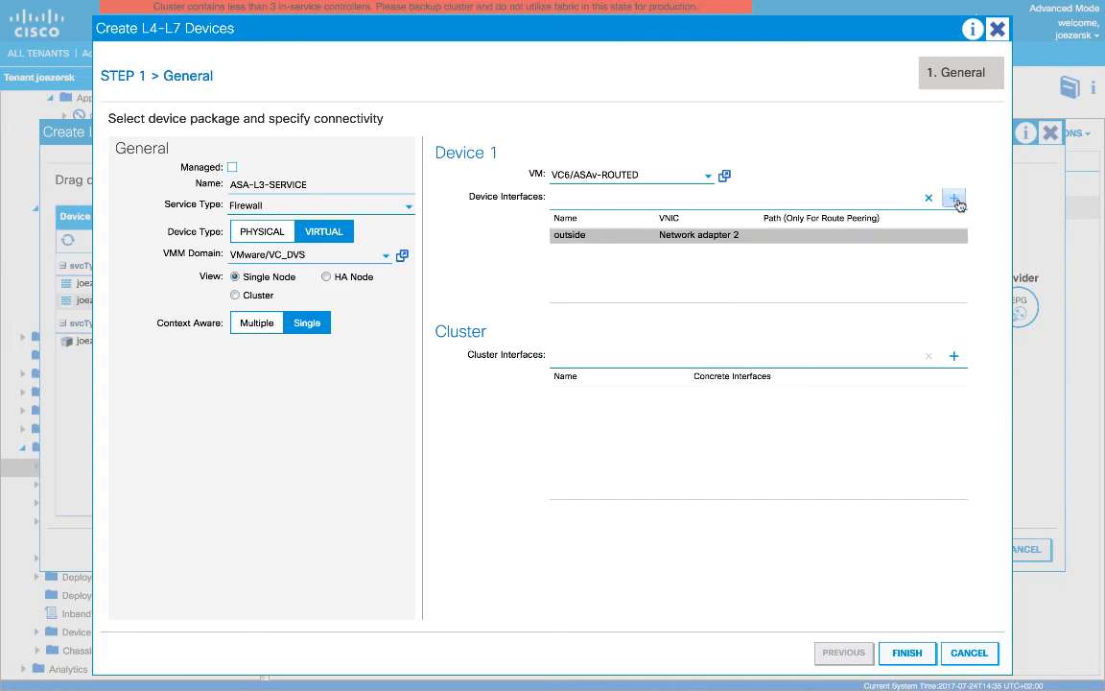
- Add a second device interface named inside to Device 1, using Network adapter 3
left_click(954, 197)
type("inside")
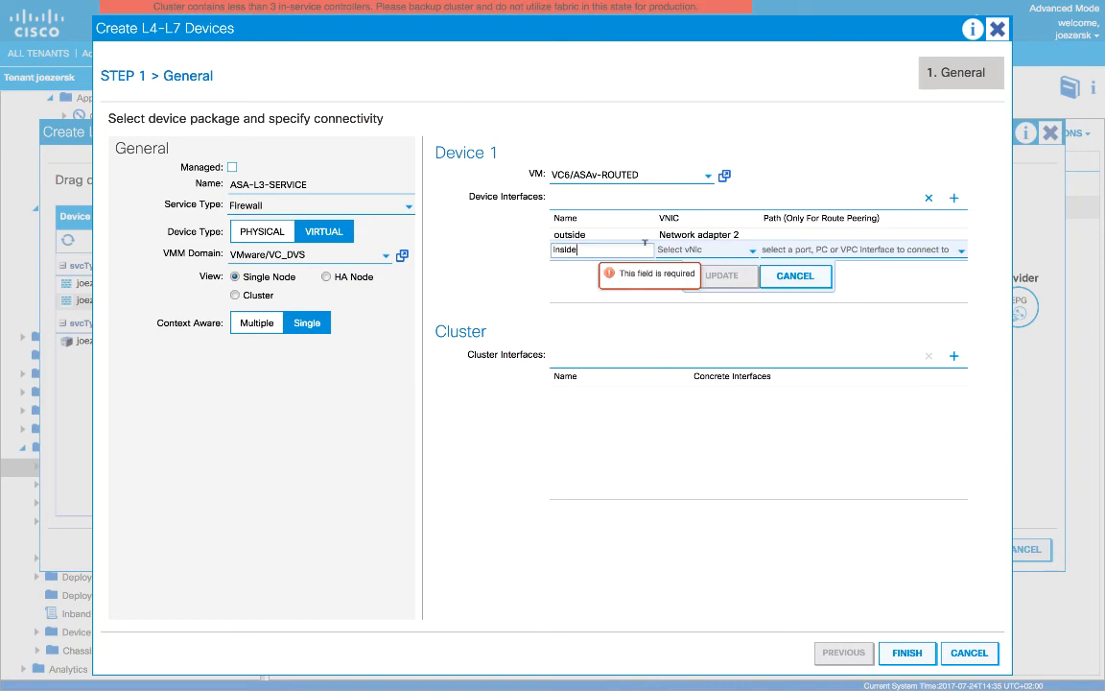
left_click(691, 252)
left_click(695, 307)
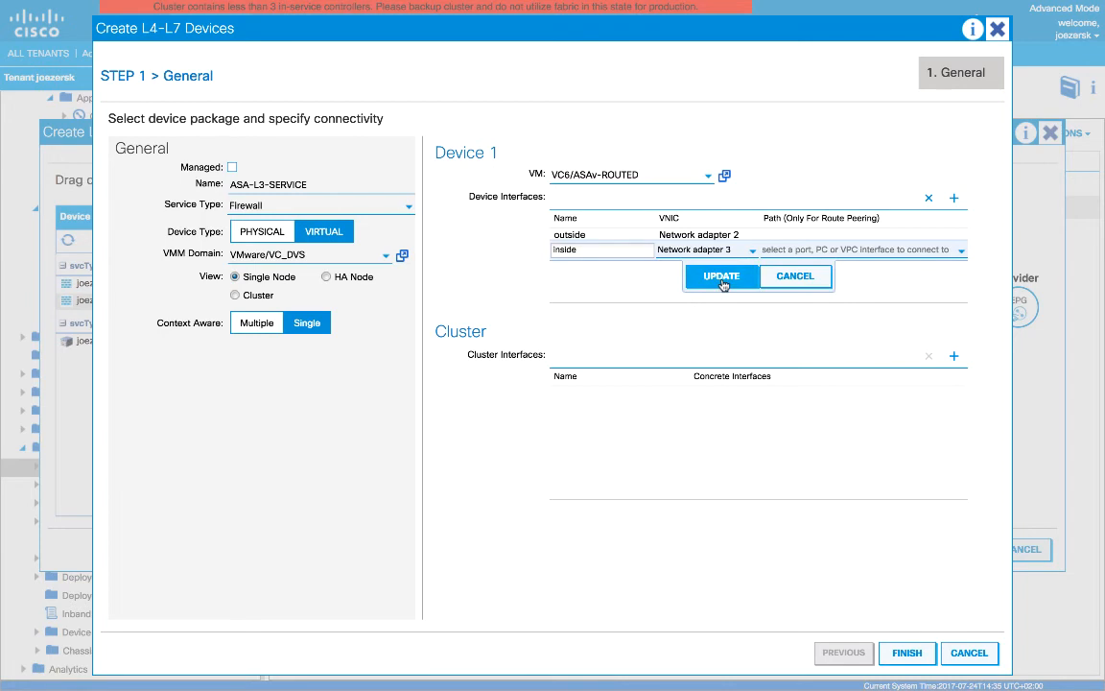
left_click(721, 278)
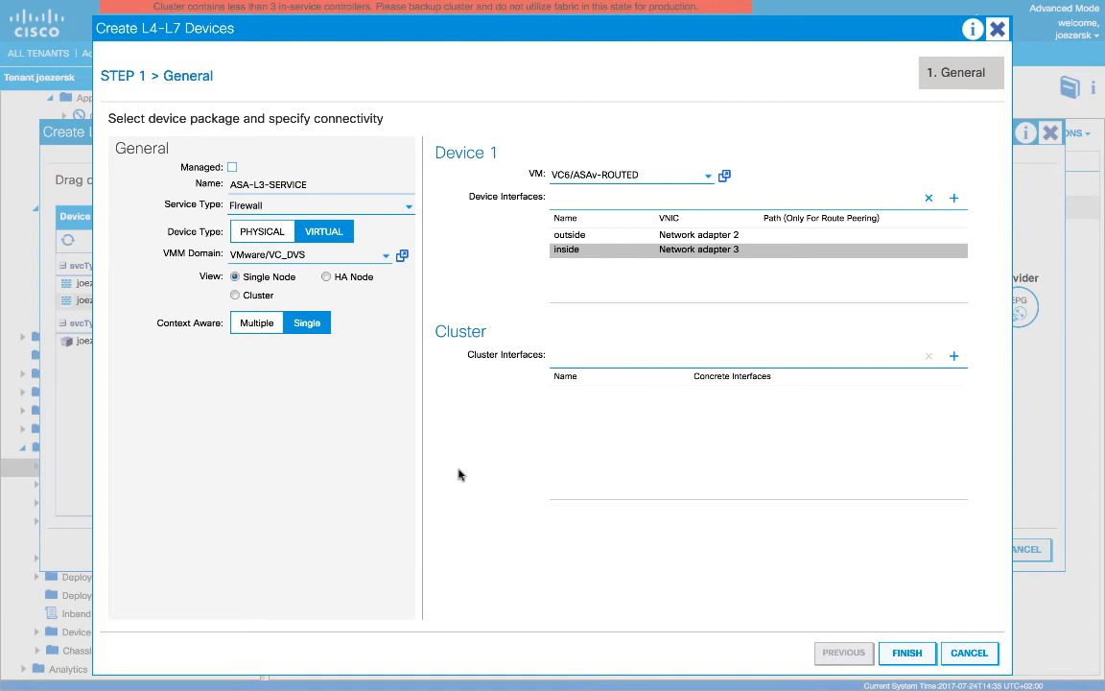
- Add a cluster interface named outside, mapped to the concrete interface Device1/outside
left_click(955, 356)
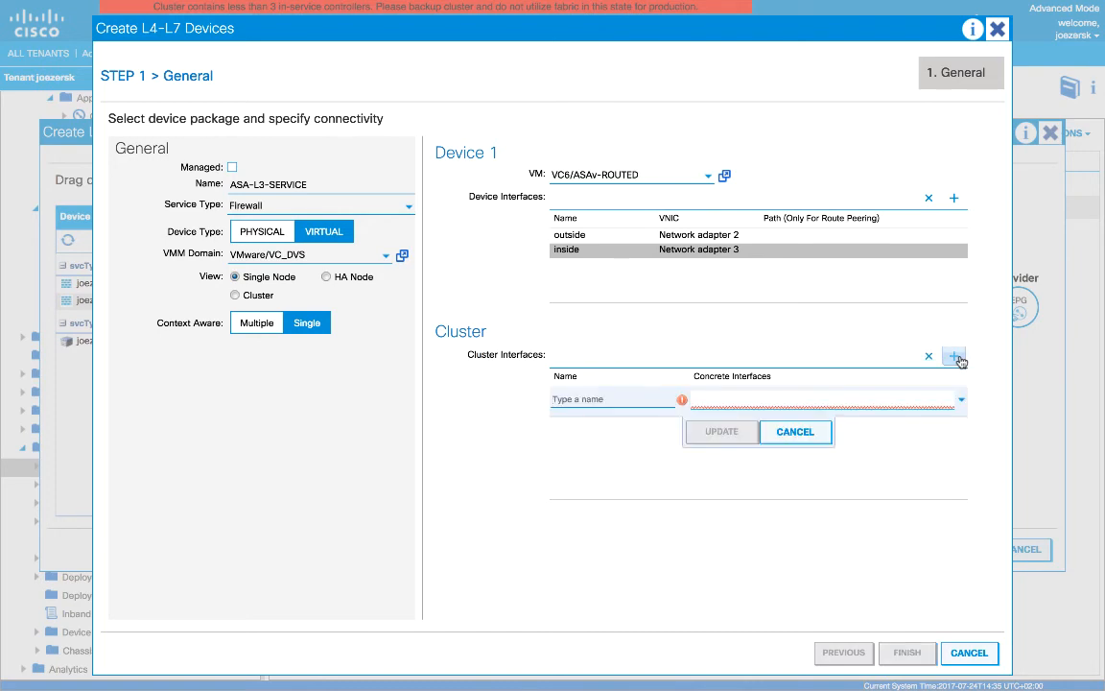
type("outside")
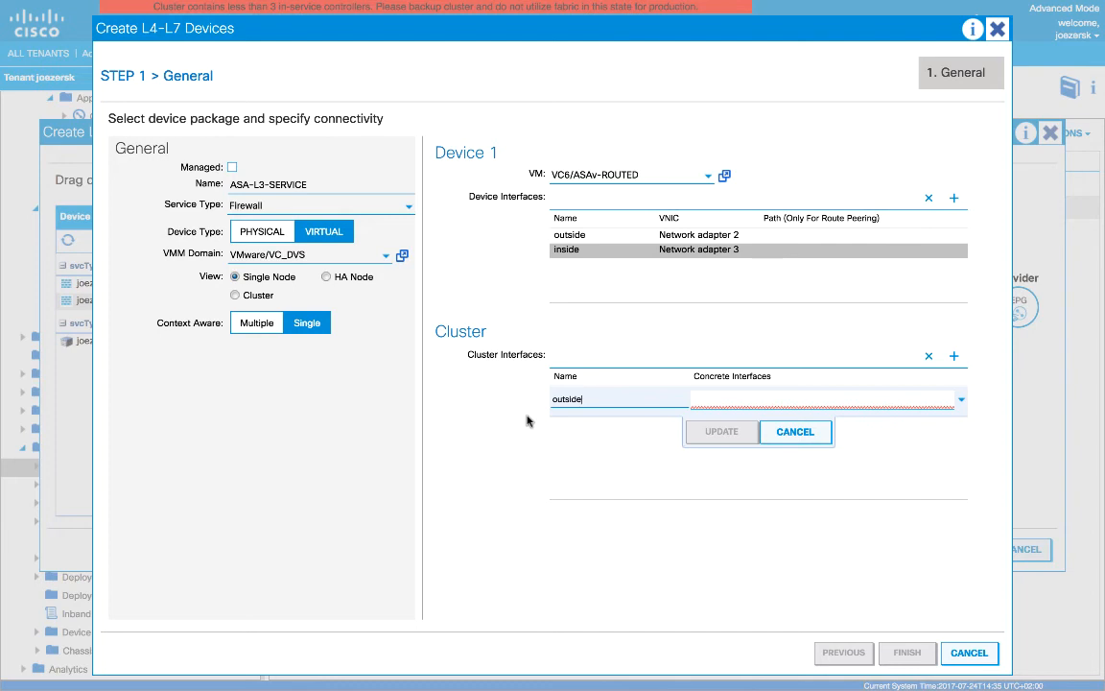
mouse_move(769, 397)
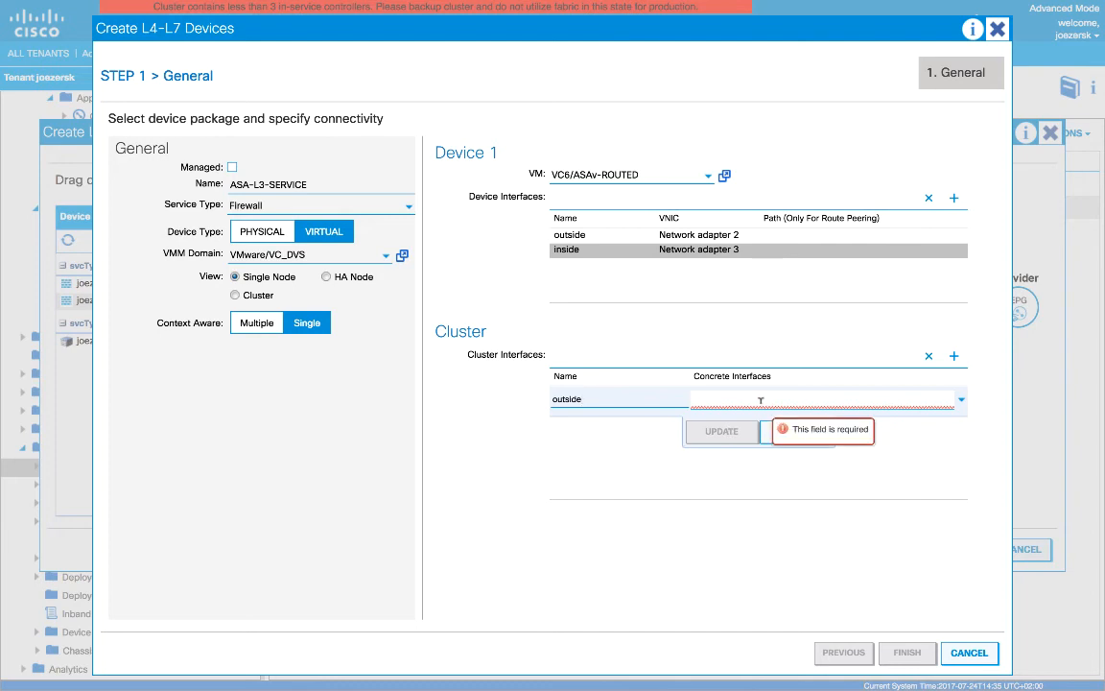
left_click(960, 398)
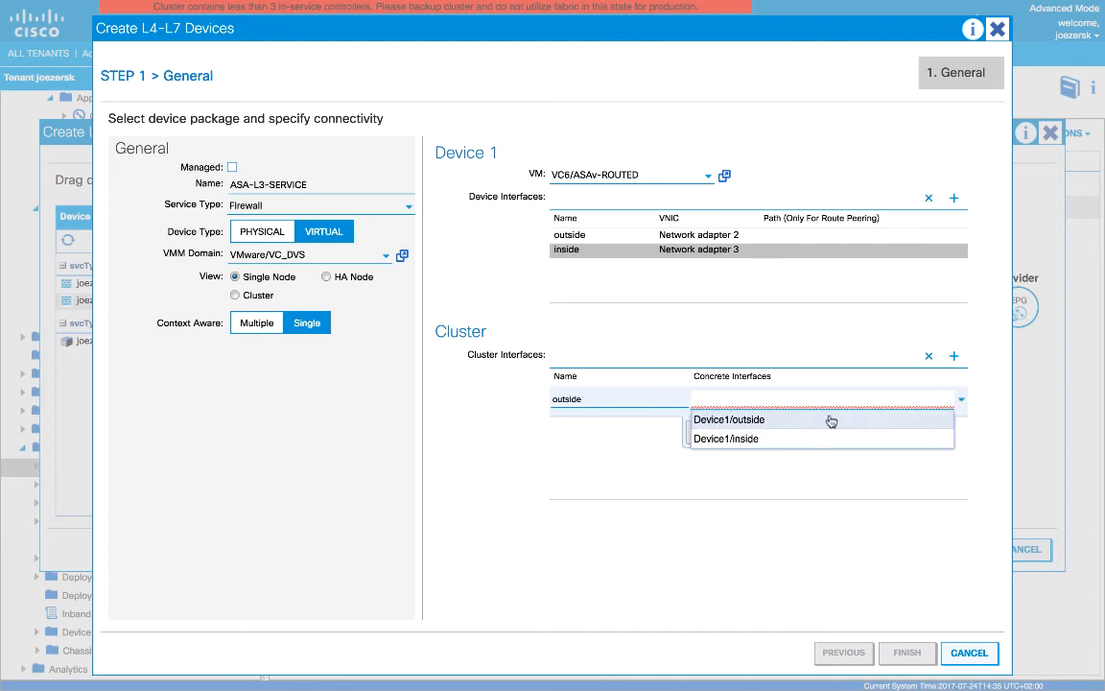
left_click(725, 421)
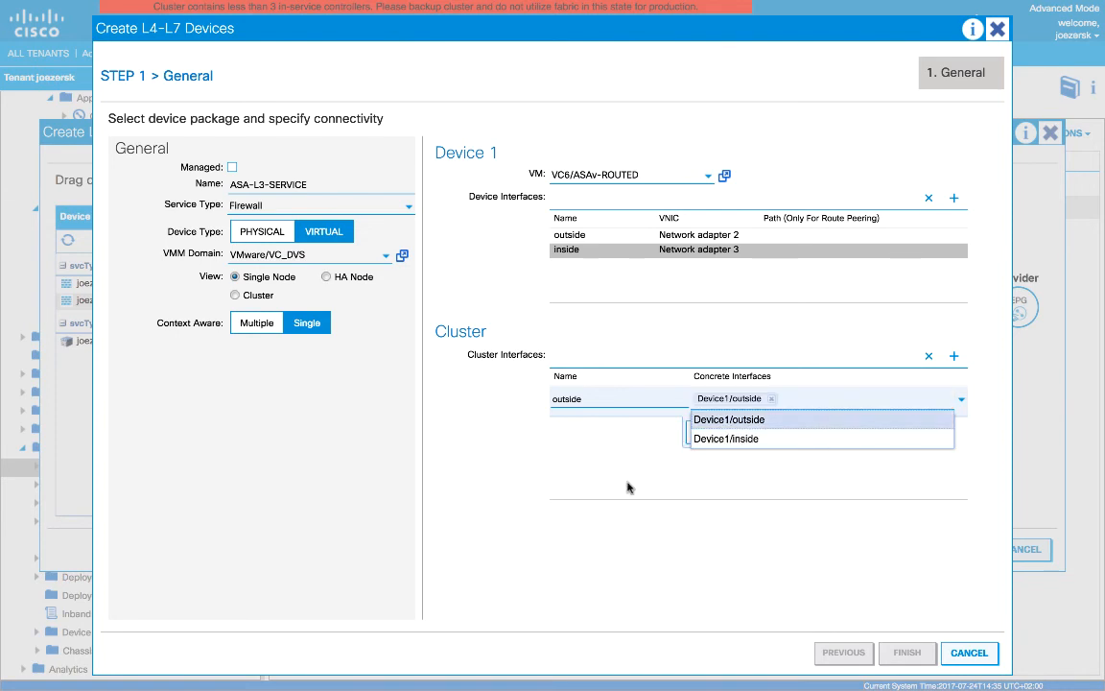
left_click(713, 440)
- Add a cluster interface named inside, mapped to Device1/inside, and finish creating the device
left_click(954, 356)
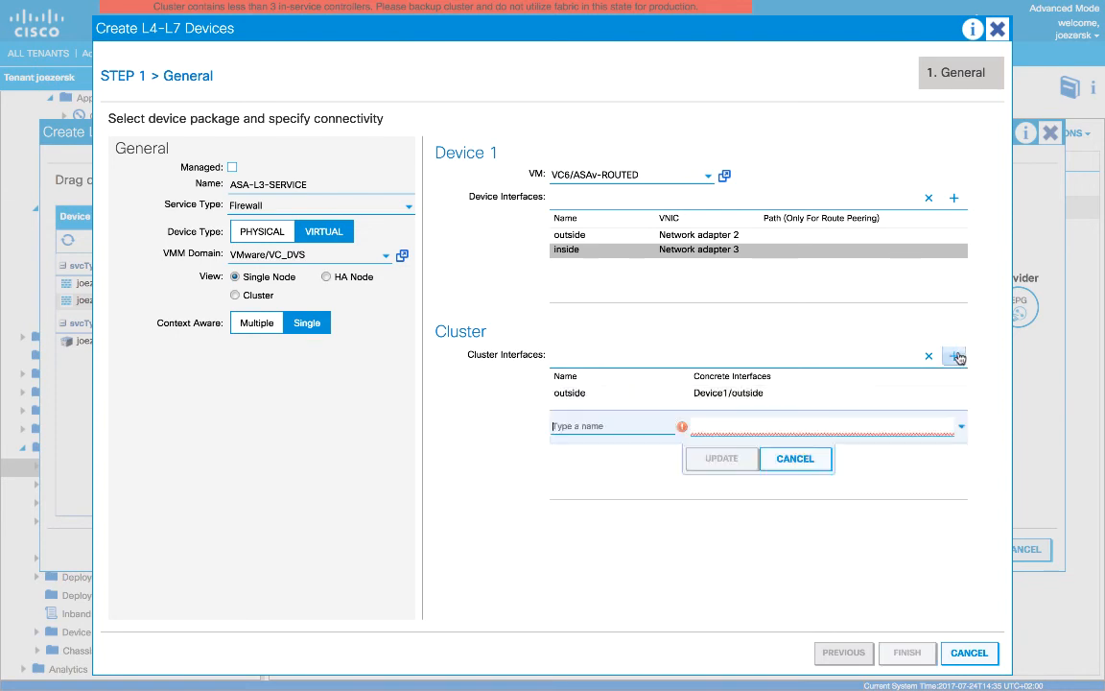
left_click(625, 425)
type("inside")
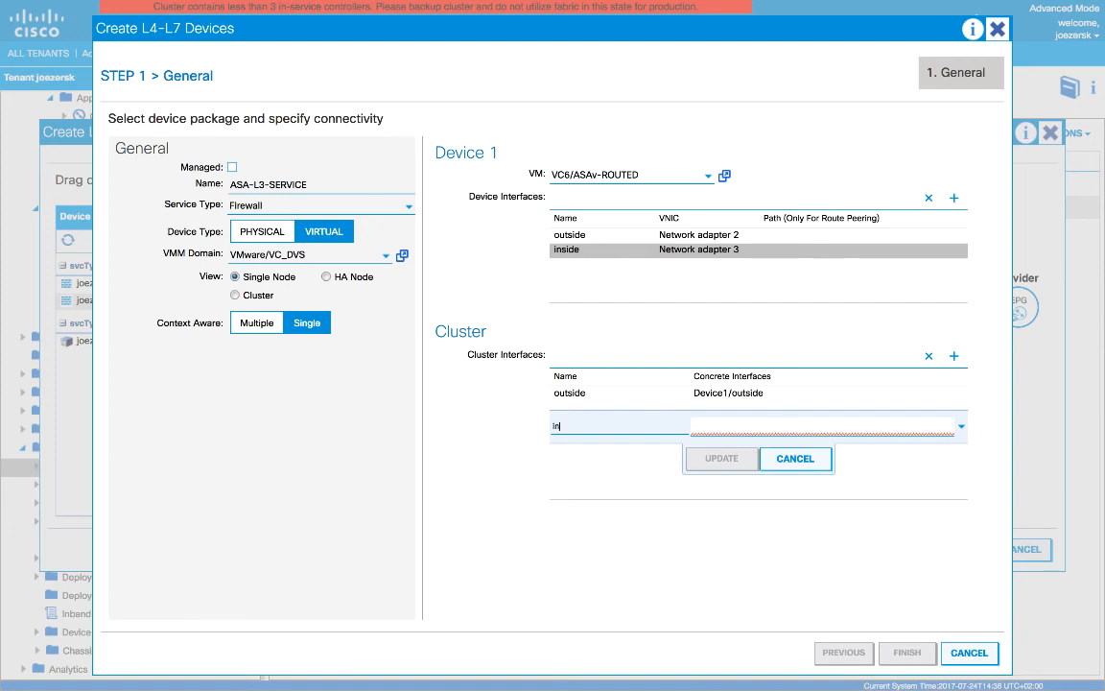
left_click(961, 427)
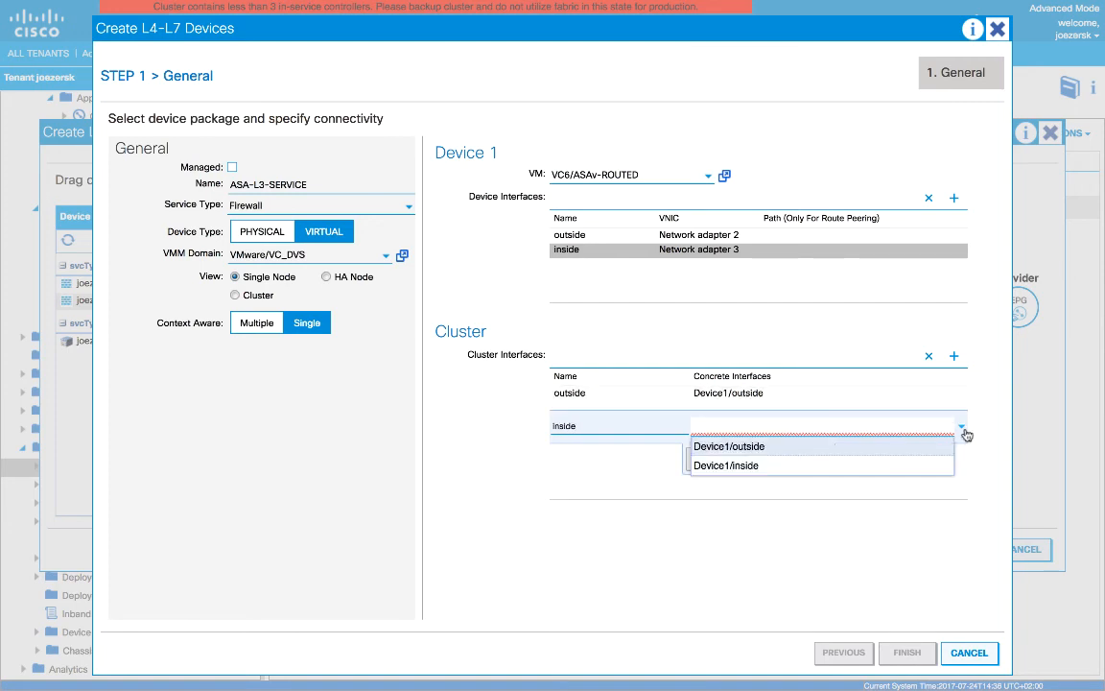
left_click(758, 467)
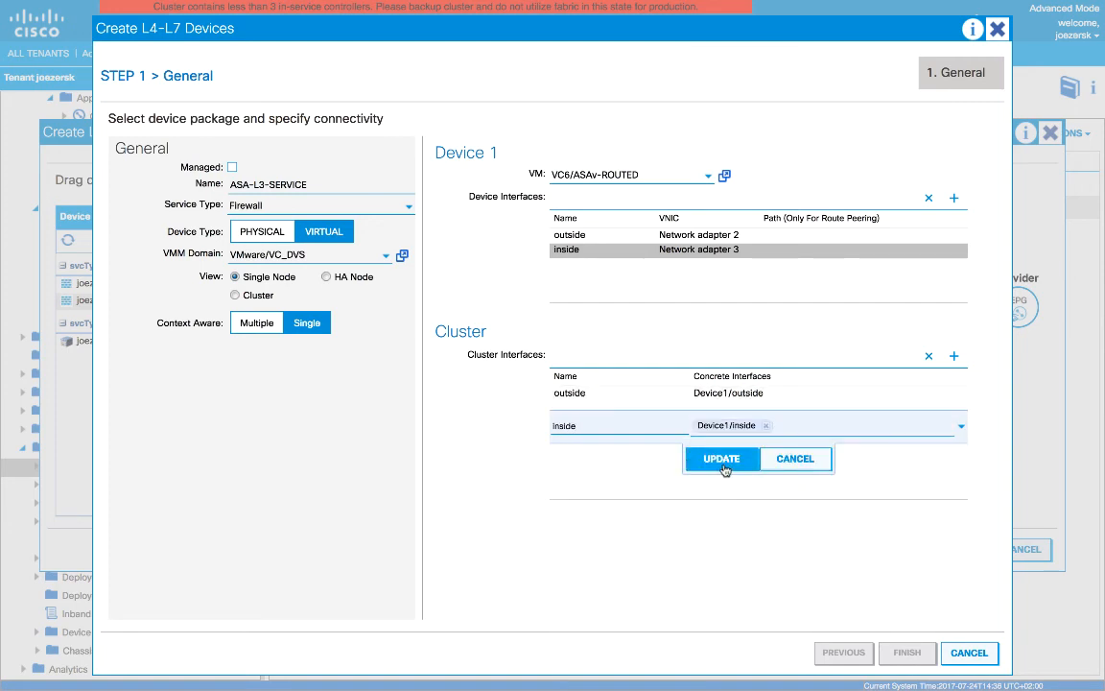
left_click(722, 459)
left_click(906, 652)
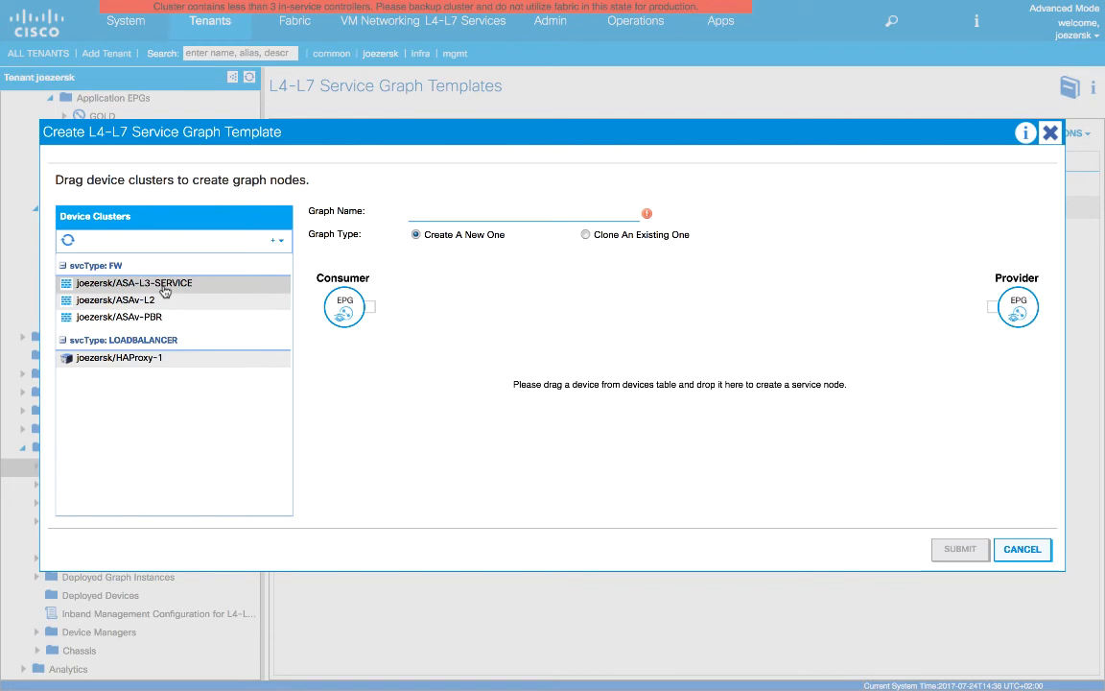
- Create the service graph template ASA-L3-JO with the ASA-L3-SERVICE device as its node and the firewall set to Routed
left_click_drag(165, 292, 662, 305)
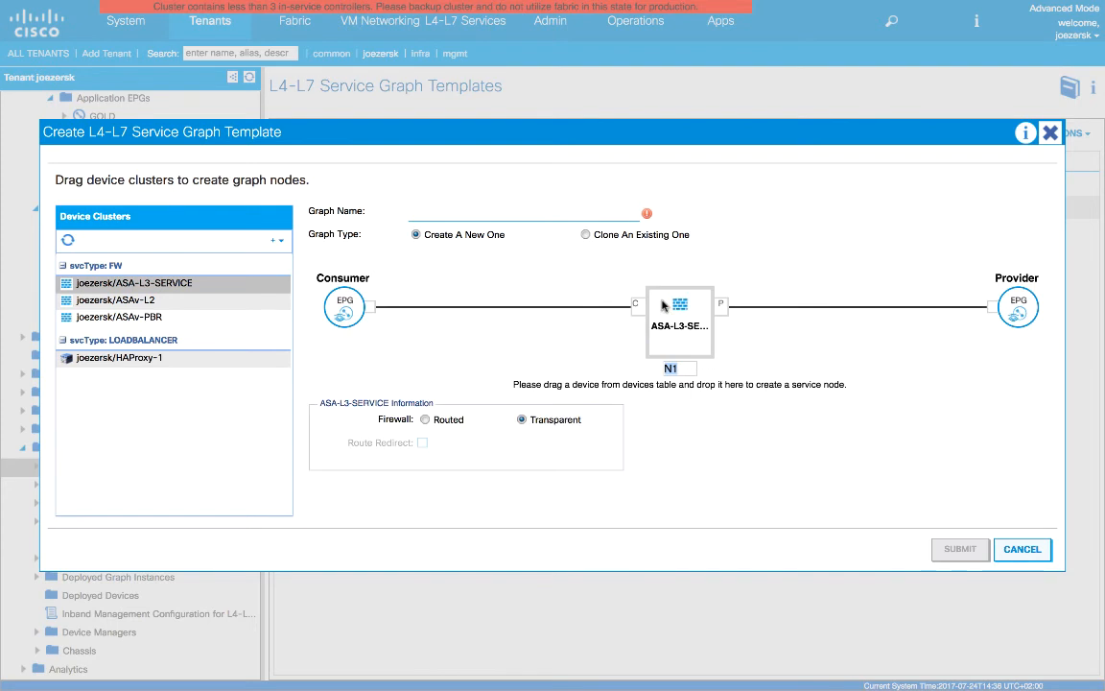
left_click(445, 209)
type("ASA-")
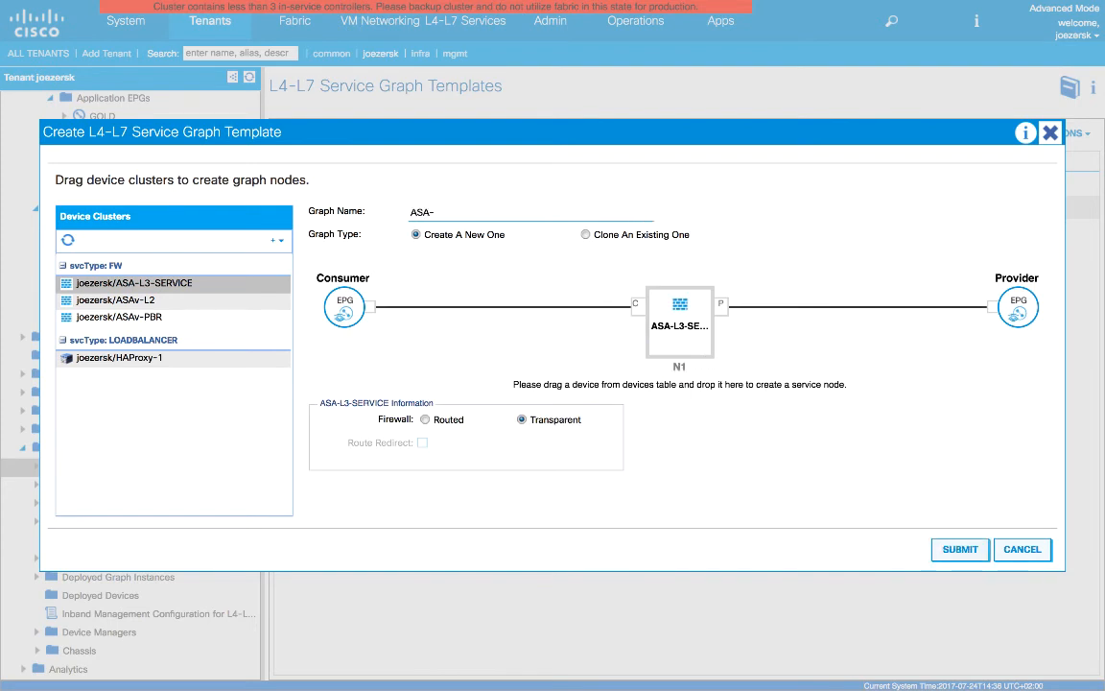
type("L3-JO")
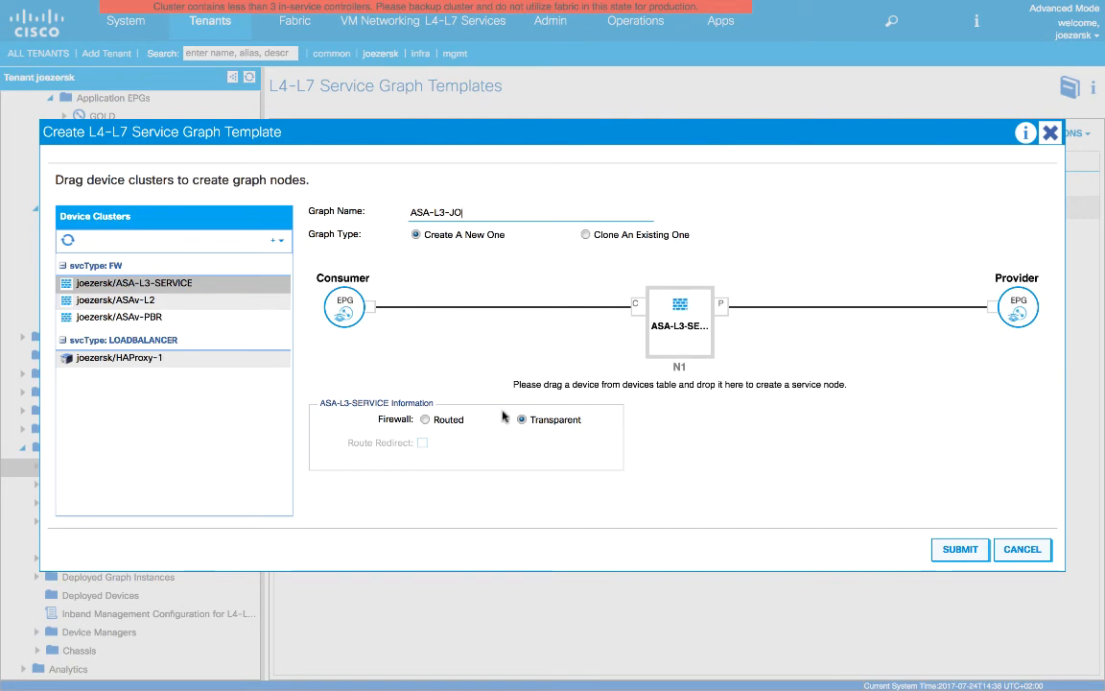
left_click(425, 420)
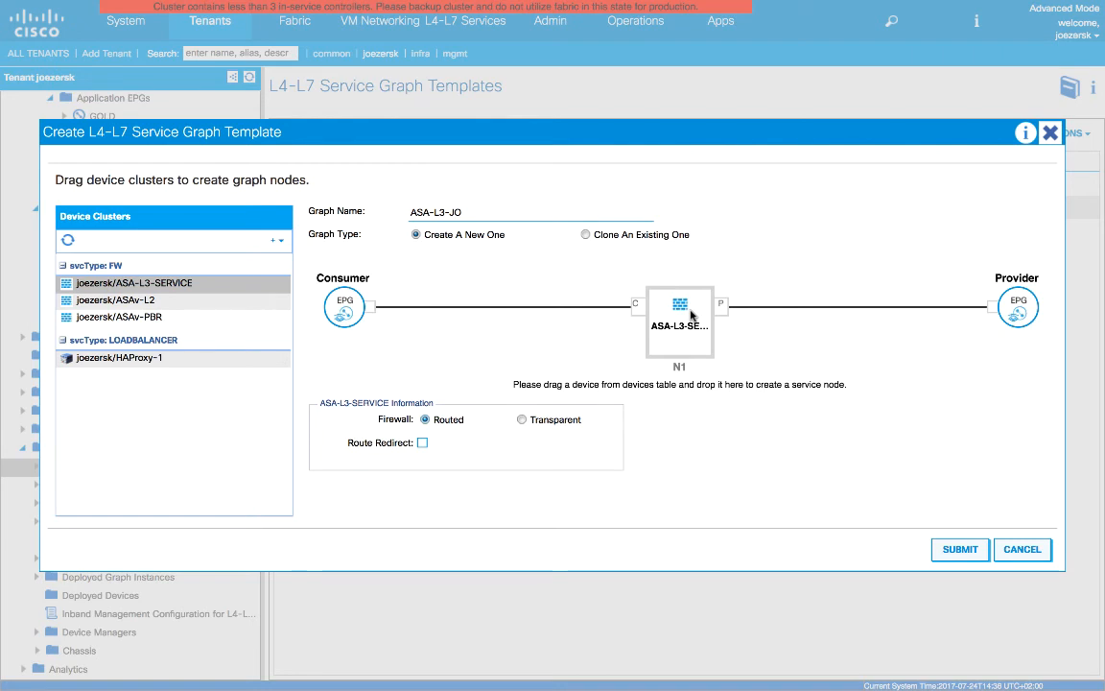
left_click(951, 548)
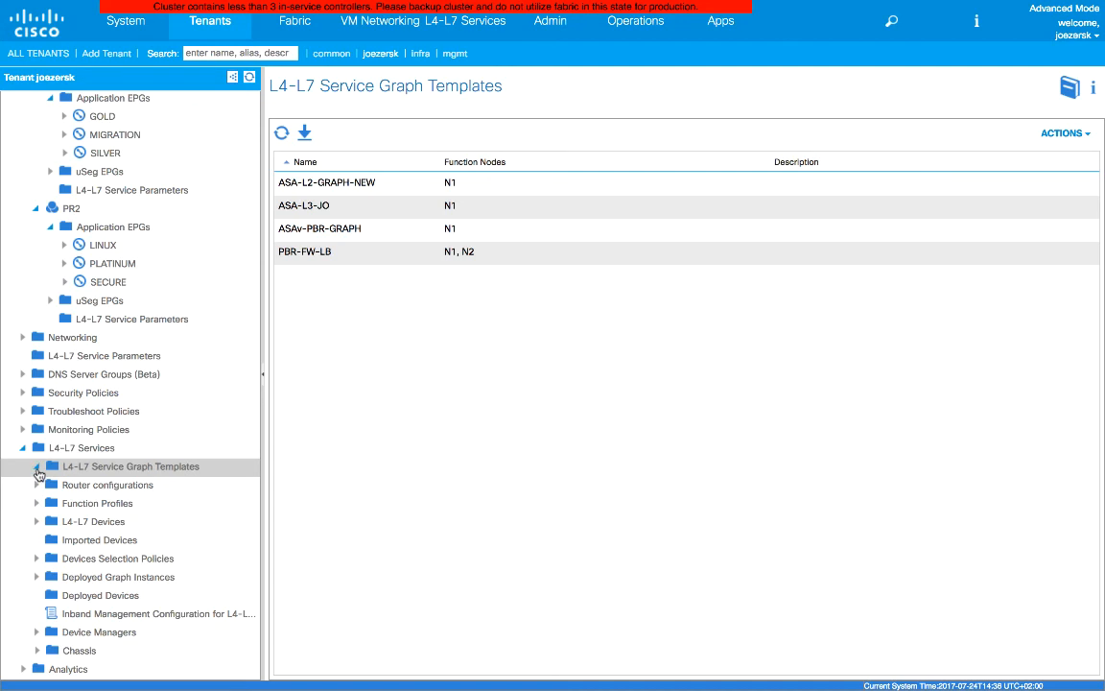
- Start applying the ASA-L3-JO template to EPGs, with PR2/epg-PLATINUM as provider and PR1/epg-MIGRATION as consumer
left_click(36, 282)
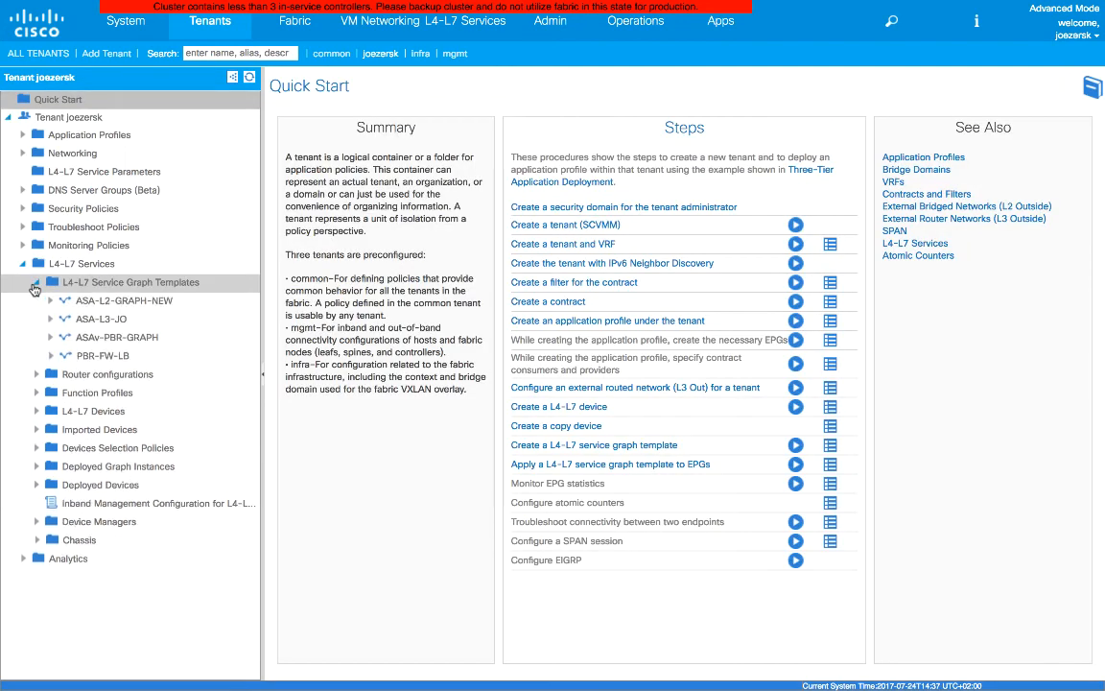
left_click(106, 321)
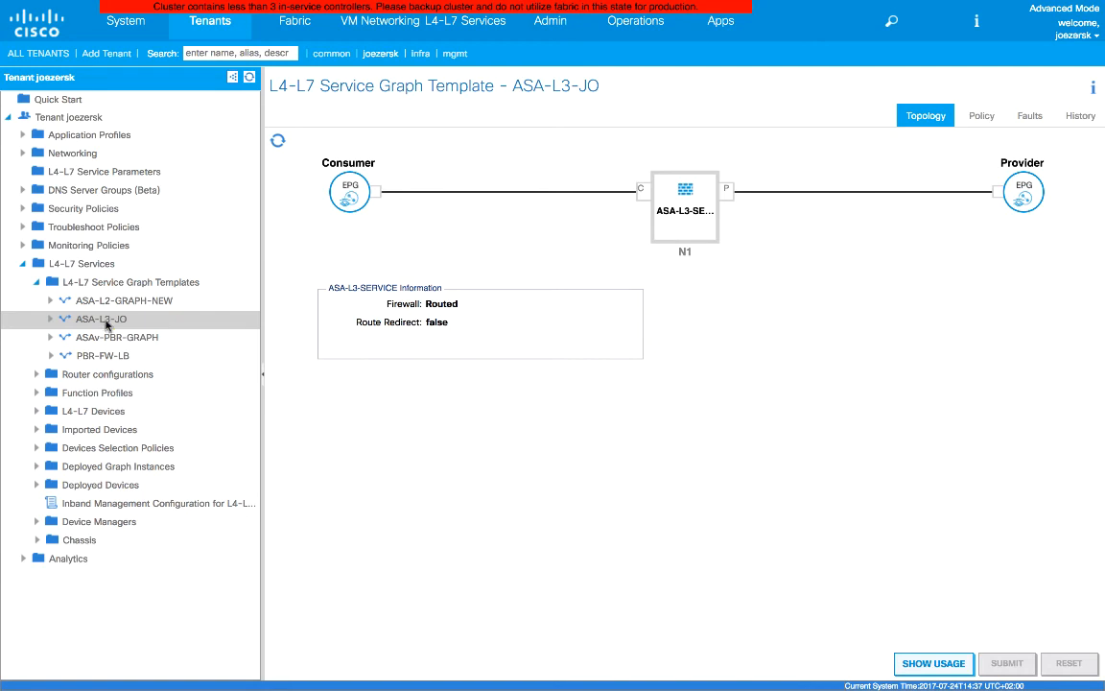
right_click(108, 325)
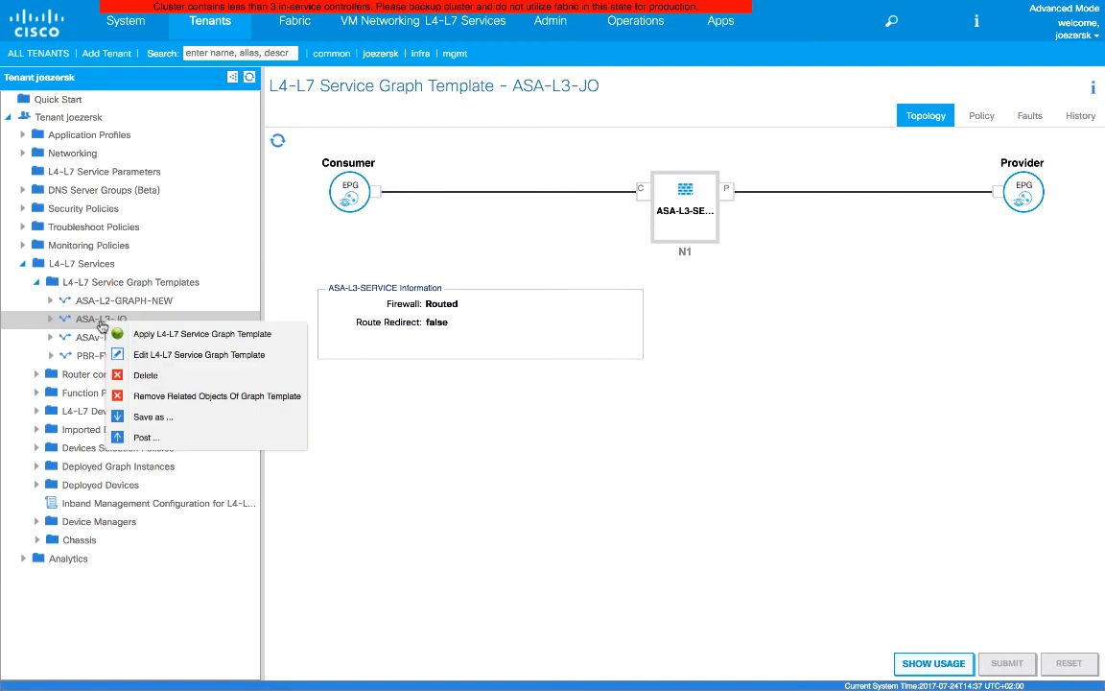
left_click(160, 338)
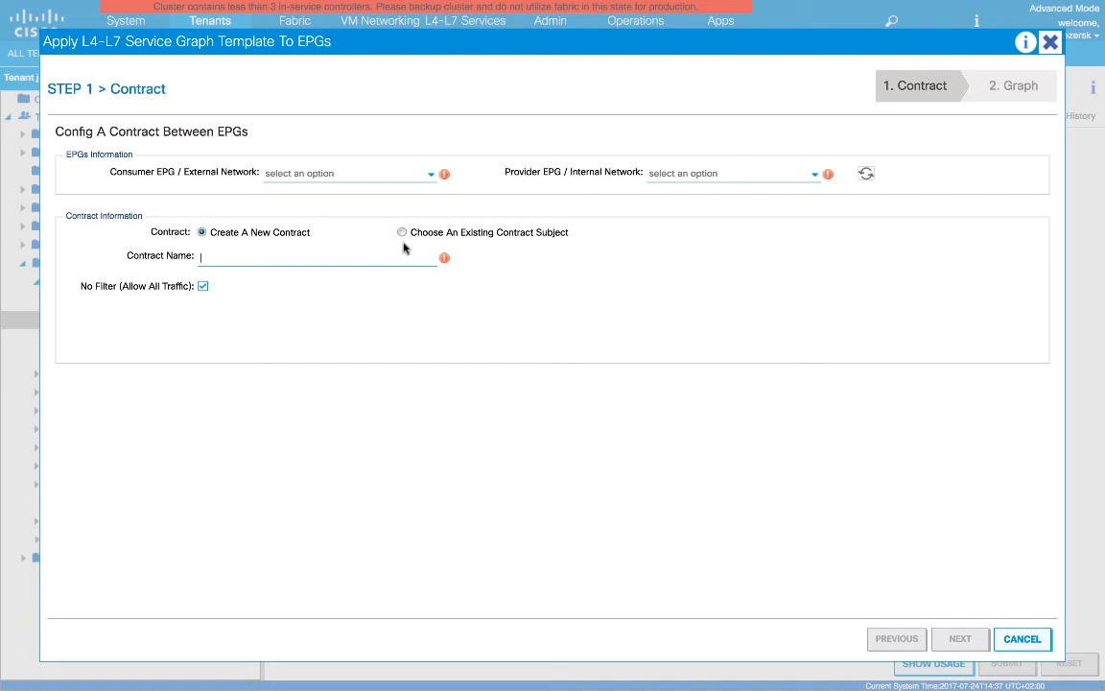
left_click(731, 175)
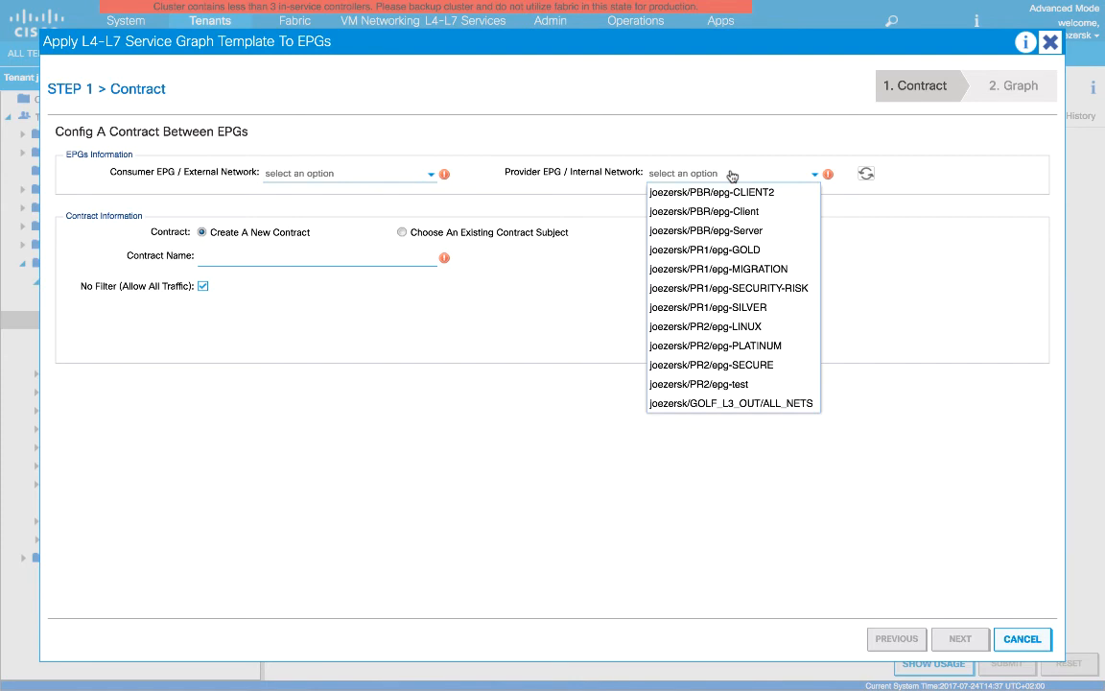
left_click(655, 343)
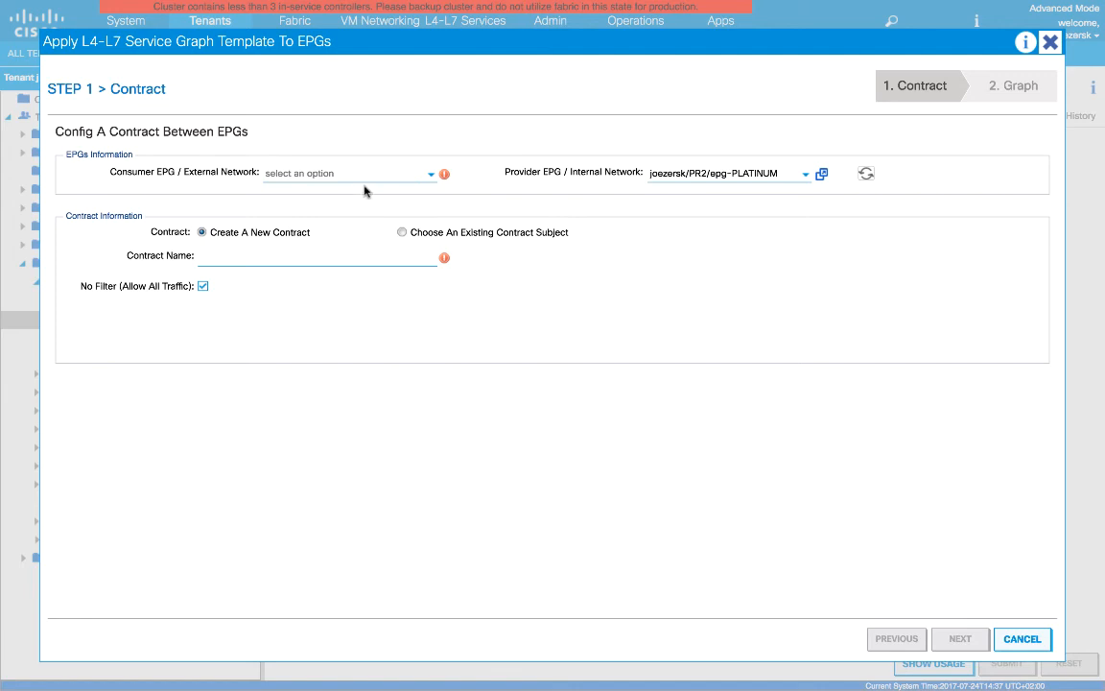
left_click(335, 175)
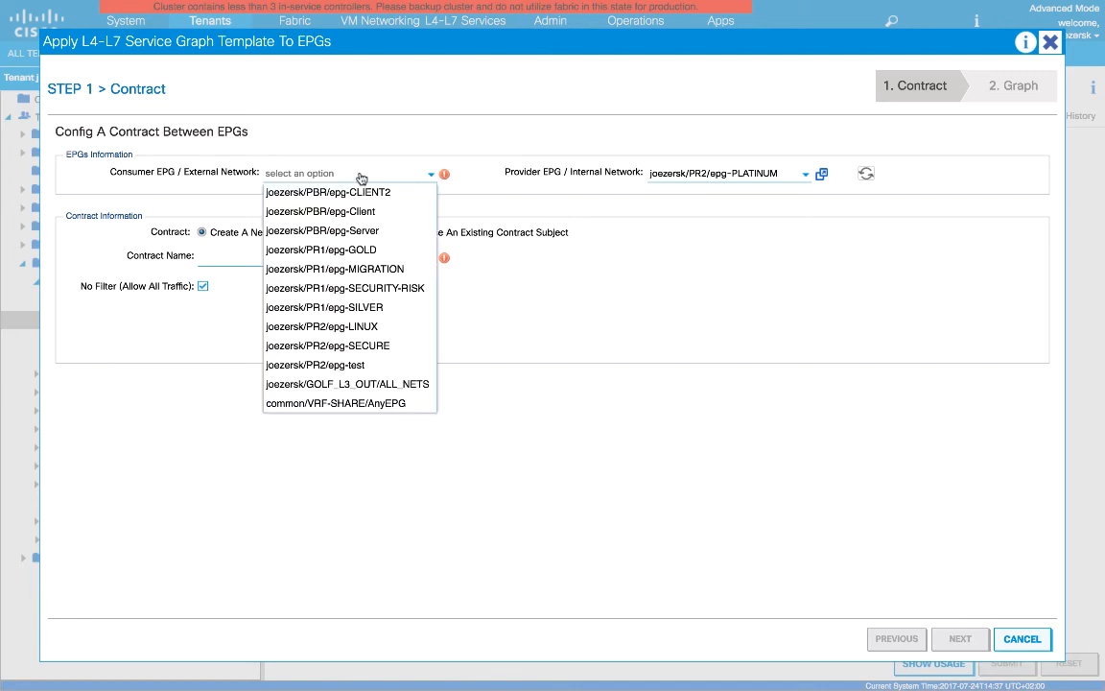
left_click(351, 271)
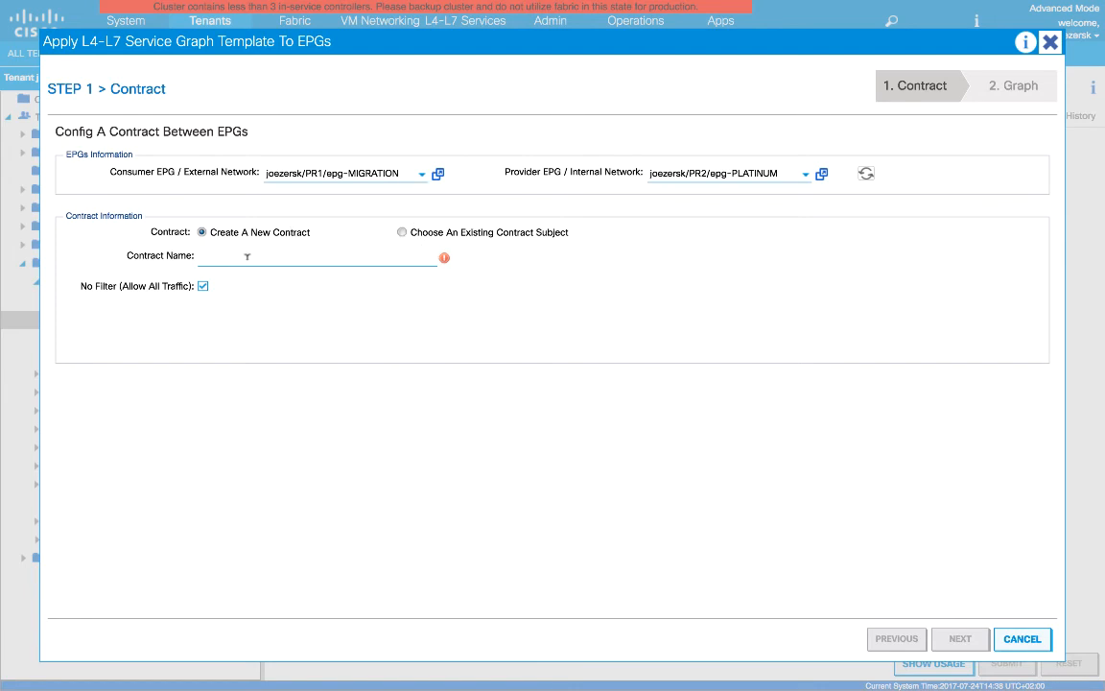
- Name the new contract ALLOW-ASA and proceed to the graph configuration
left_click(247, 257)
type("ALLL")
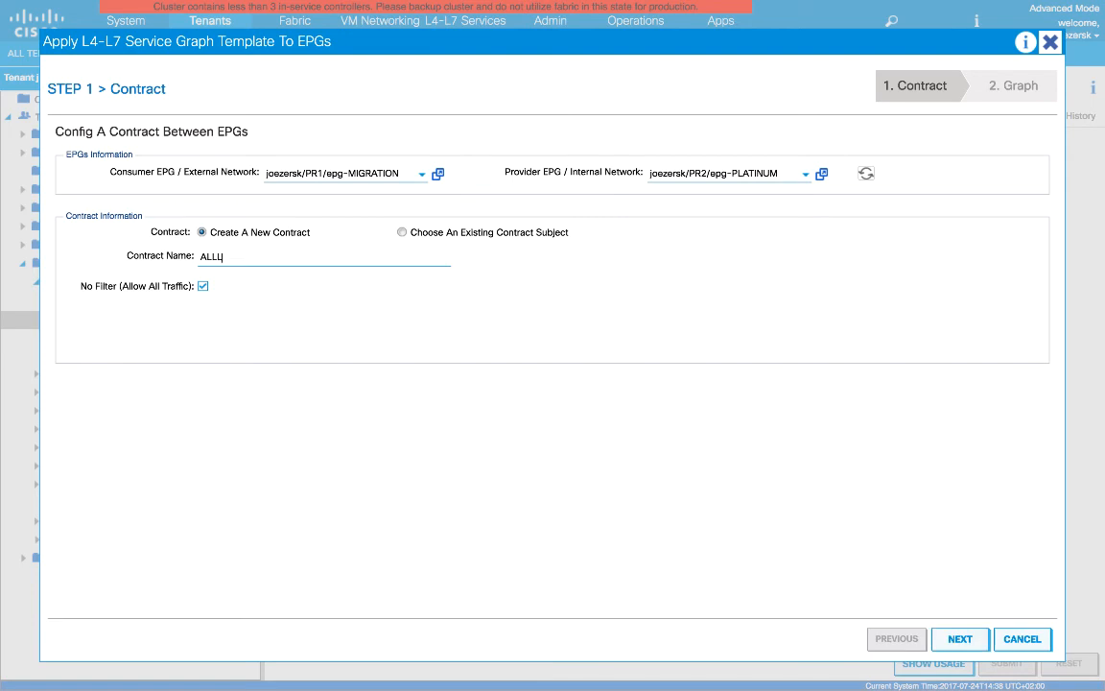
type("ALLOW-ASA")
left_click(959, 639)
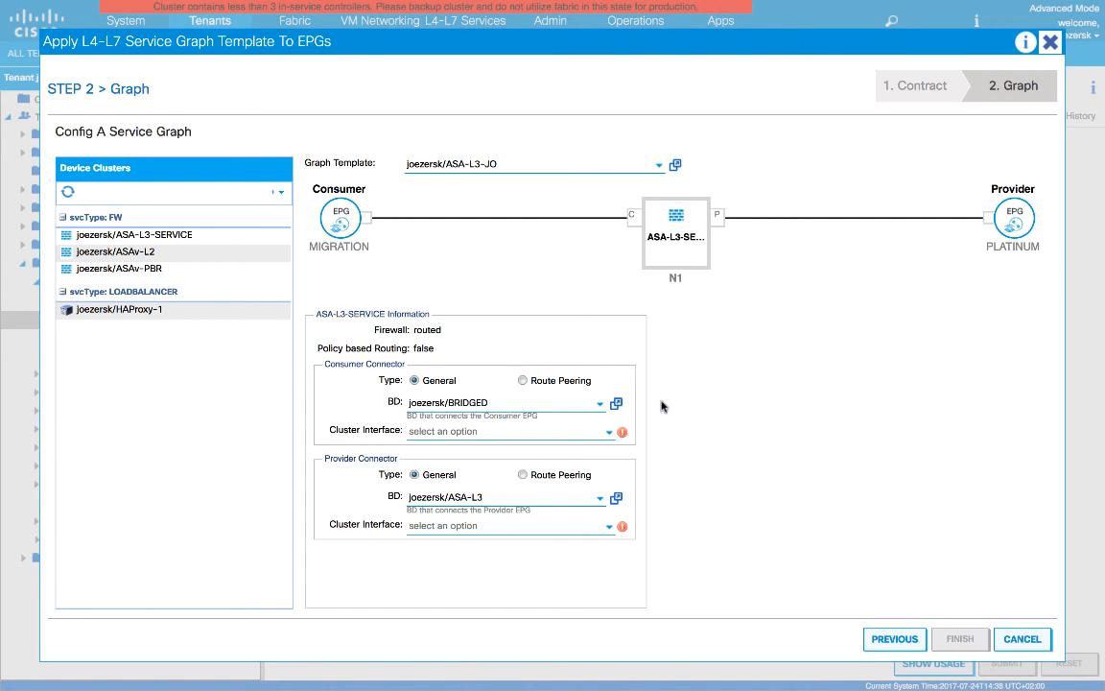
- Assign the outside cluster interface to the consumer connector and inside to the provider connector, and finish applying the graph
left_click(537, 402)
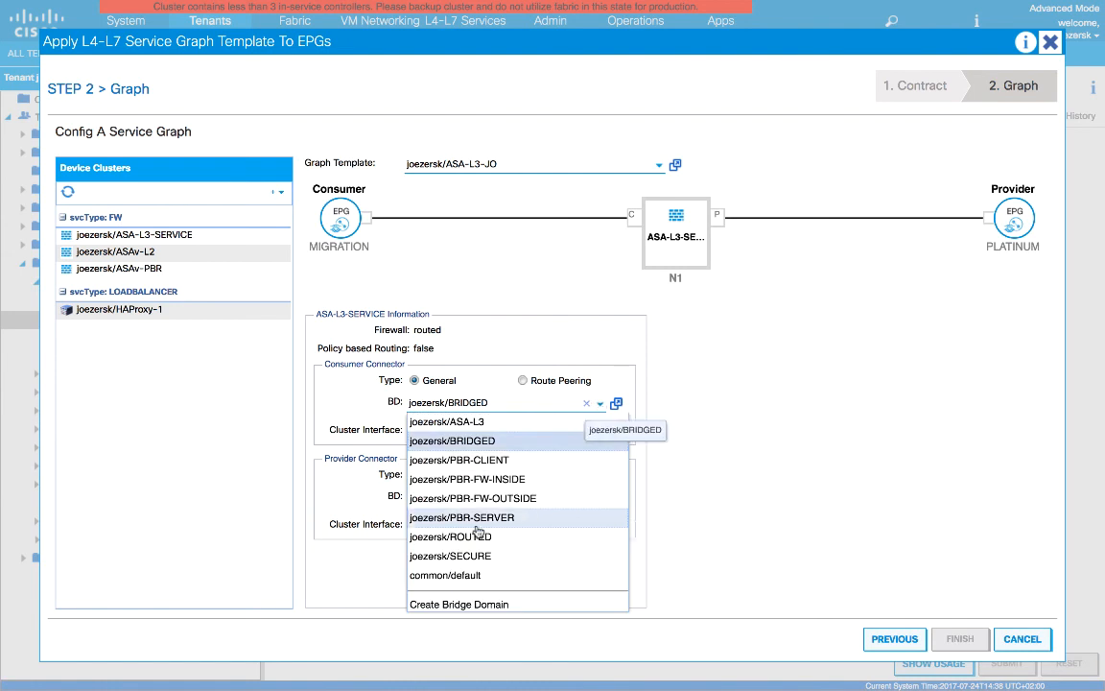
left_click(744, 476)
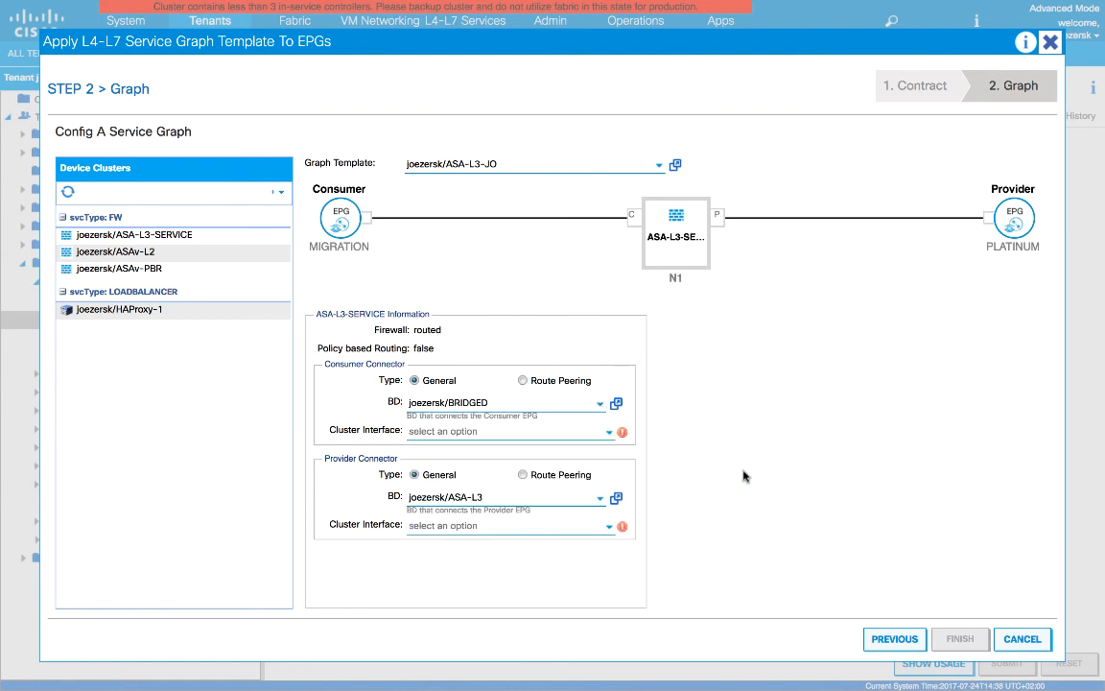
left_click(436, 432)
left_click(427, 450)
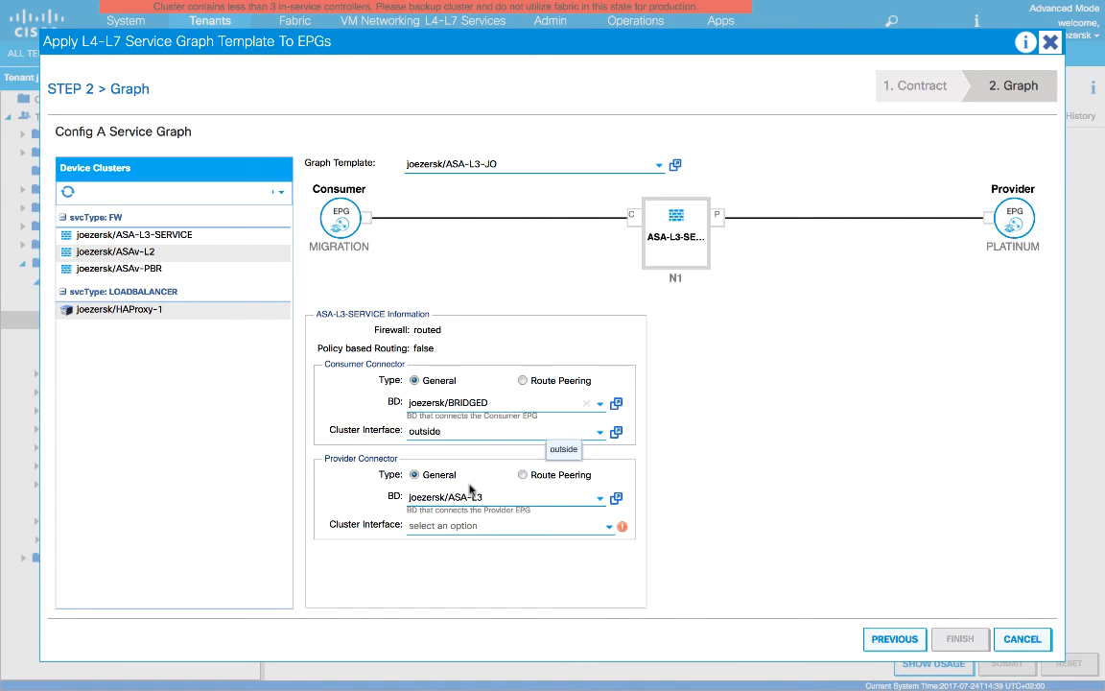
left_click(476, 528)
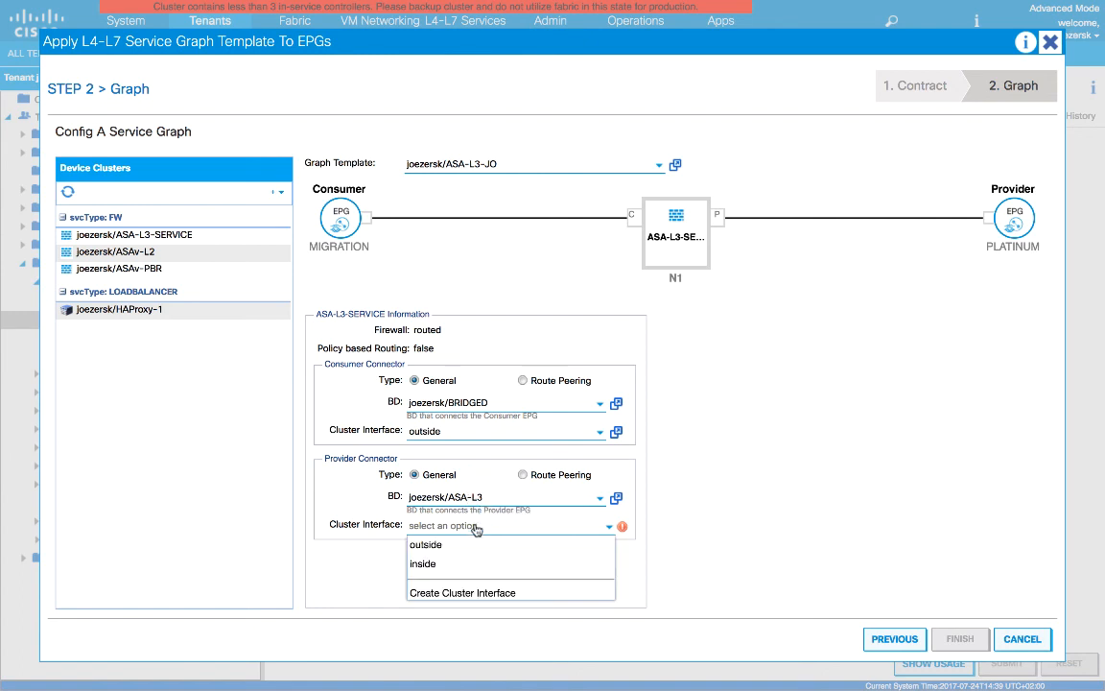
left_click(458, 565)
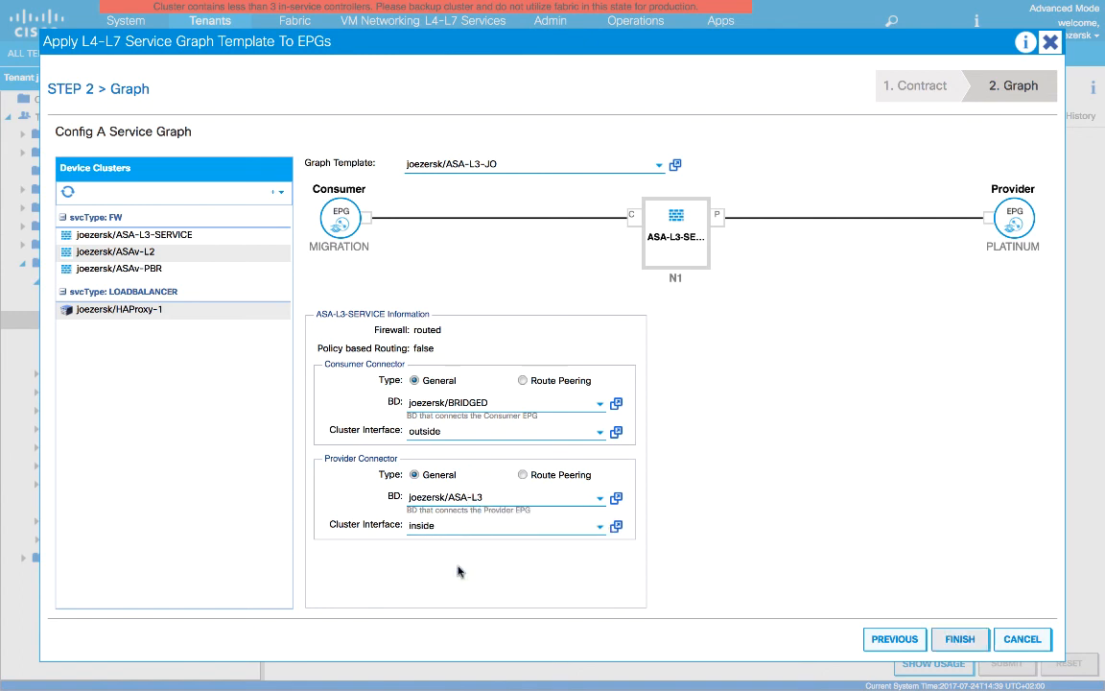
left_click(957, 638)
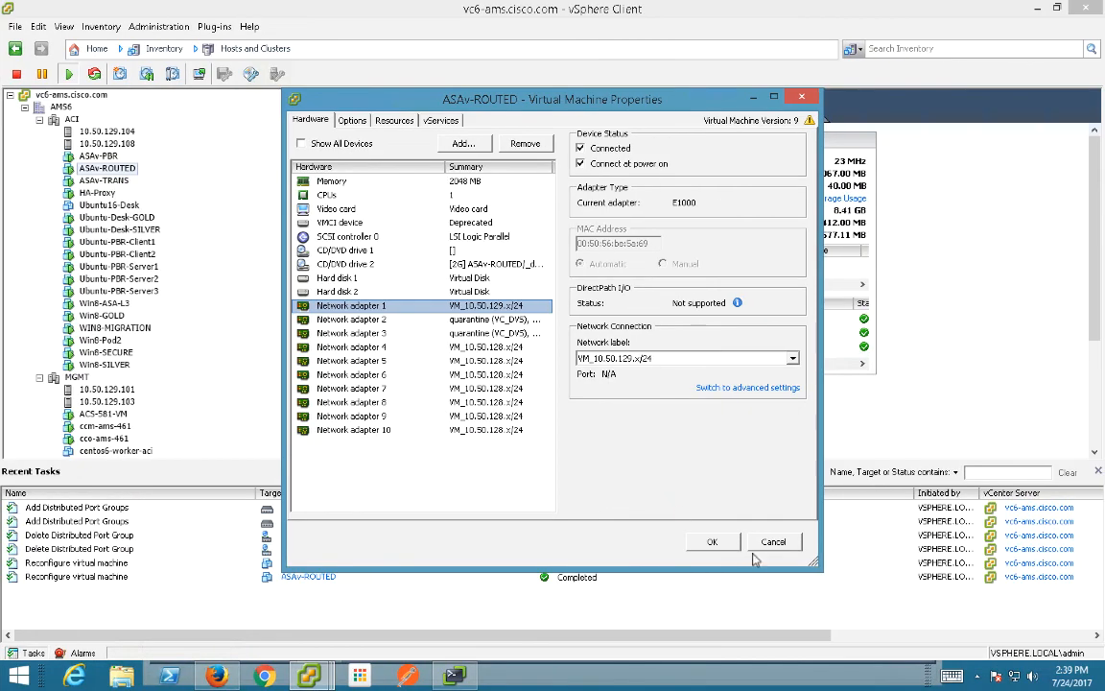
- In vSphere Client, dismiss the ASAv-ROUTED properties and examine the VC_DVS port groups and the ASAv-ROUTED events from the recent tasks
left_click(773, 544)
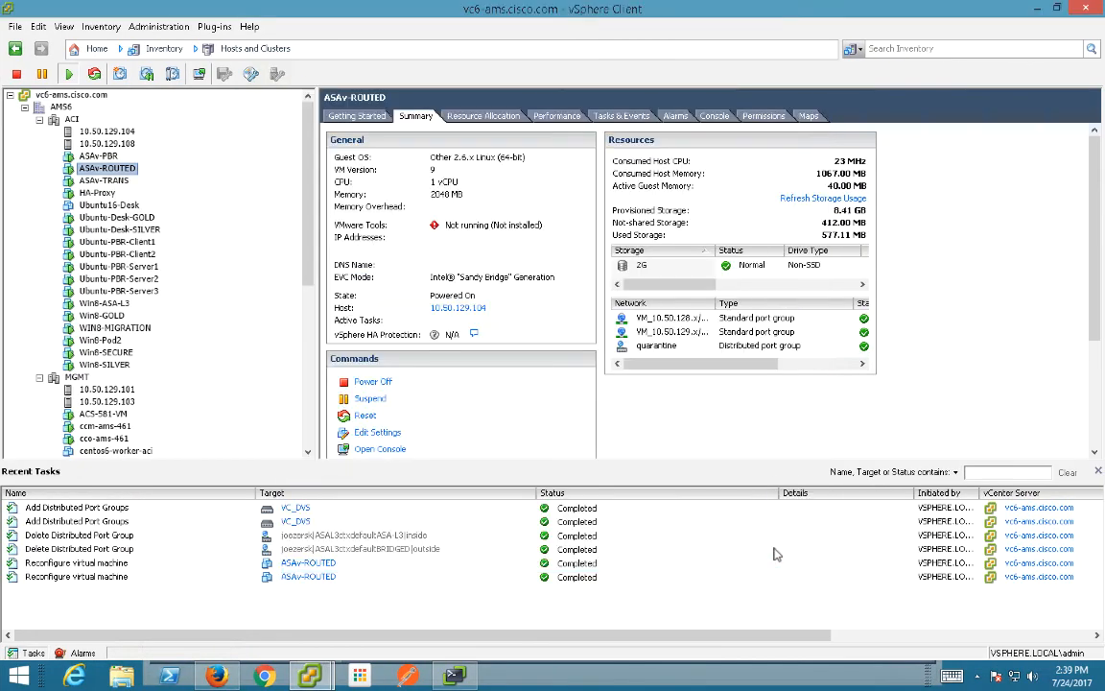
left_click(295, 507)
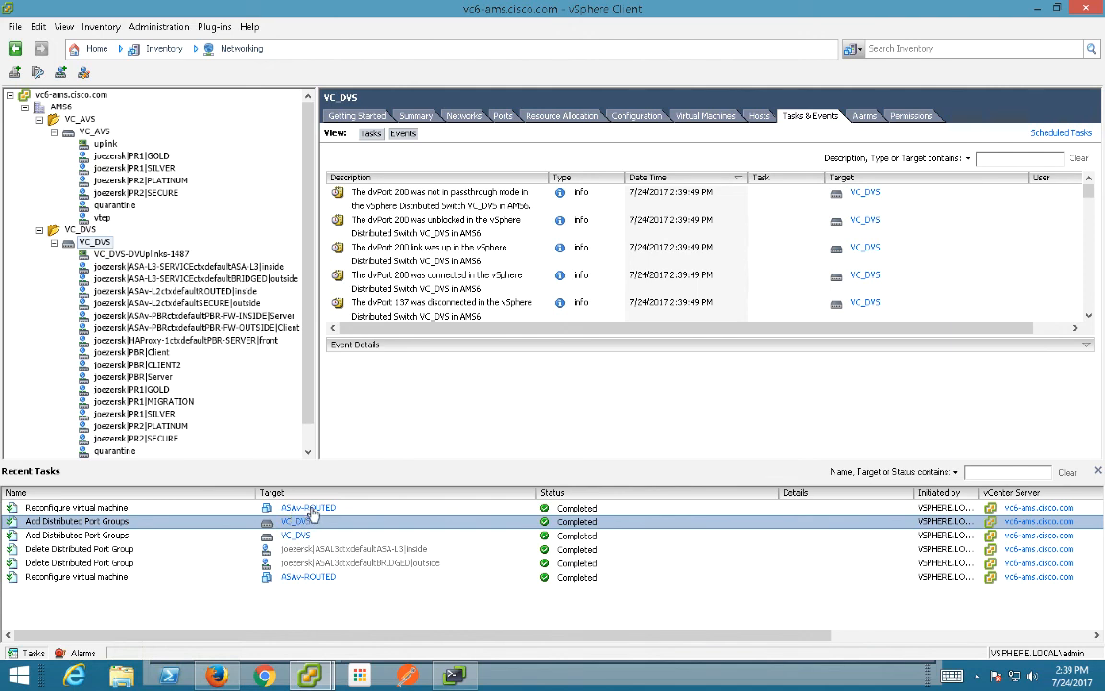
left_click(299, 508)
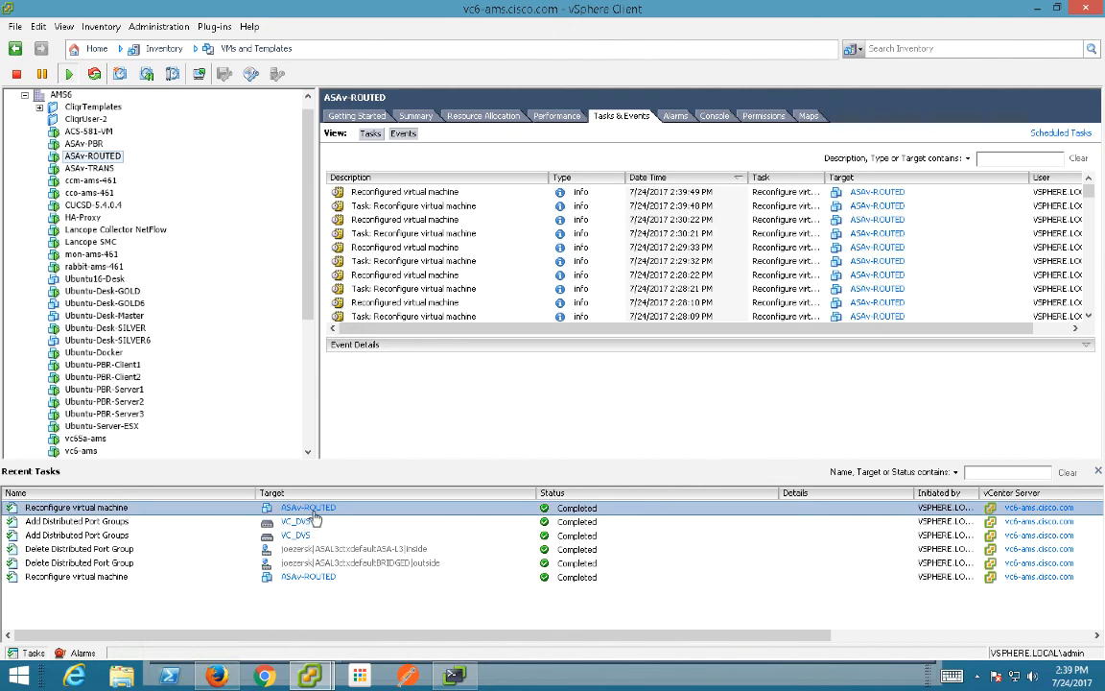
left_click(315, 509)
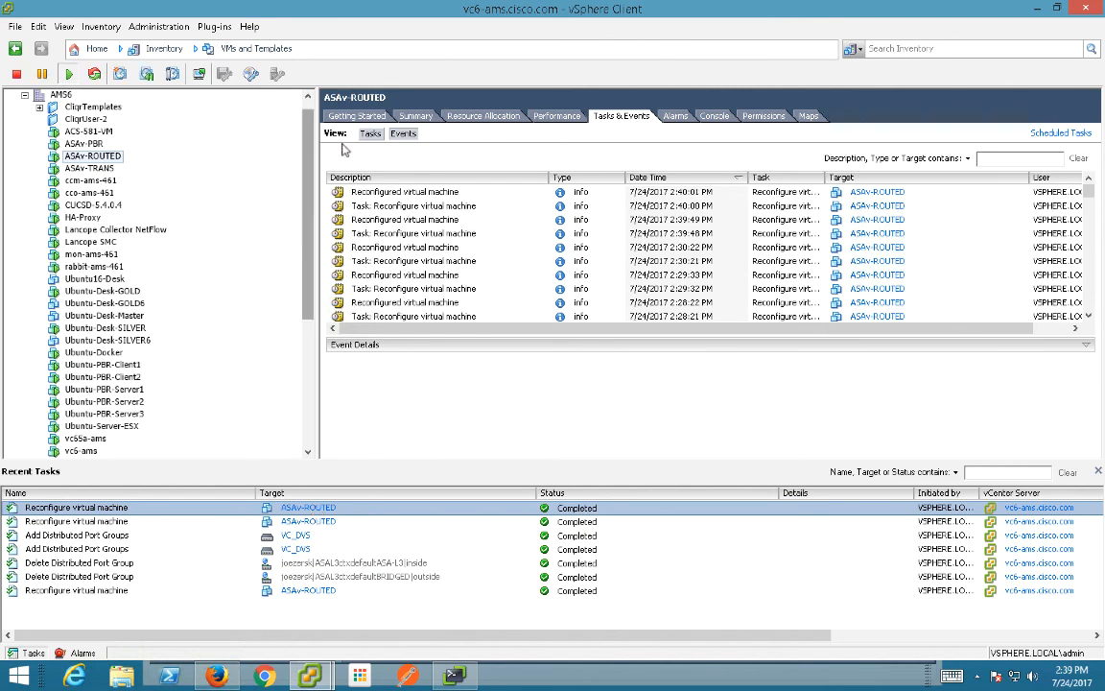
- Check the network connections of Network adapter 2 and Network adapter 3 in the ASAv-ROUTED settings, leaving them unedited
left_click(416, 116)
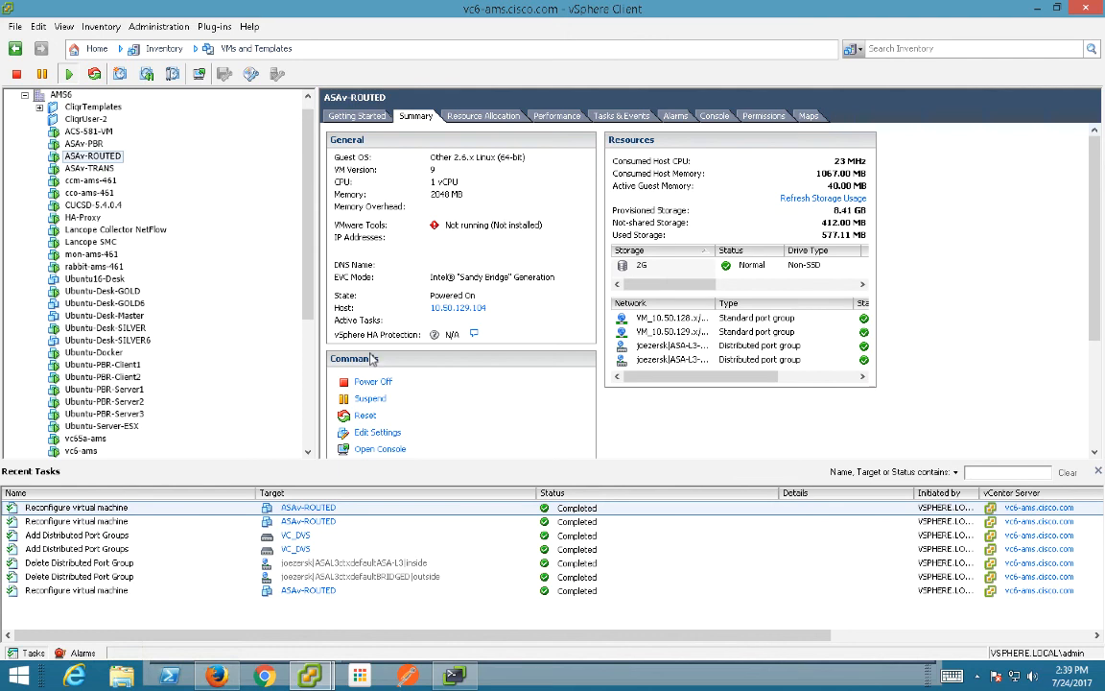
left_click(365, 433)
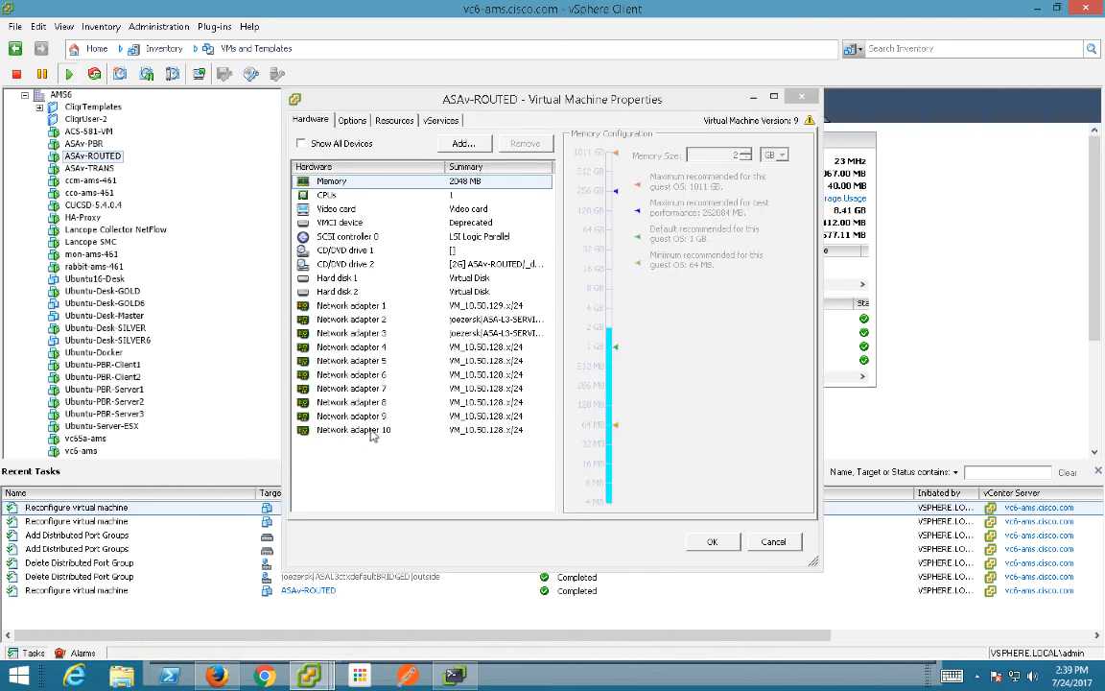
left_click(501, 320)
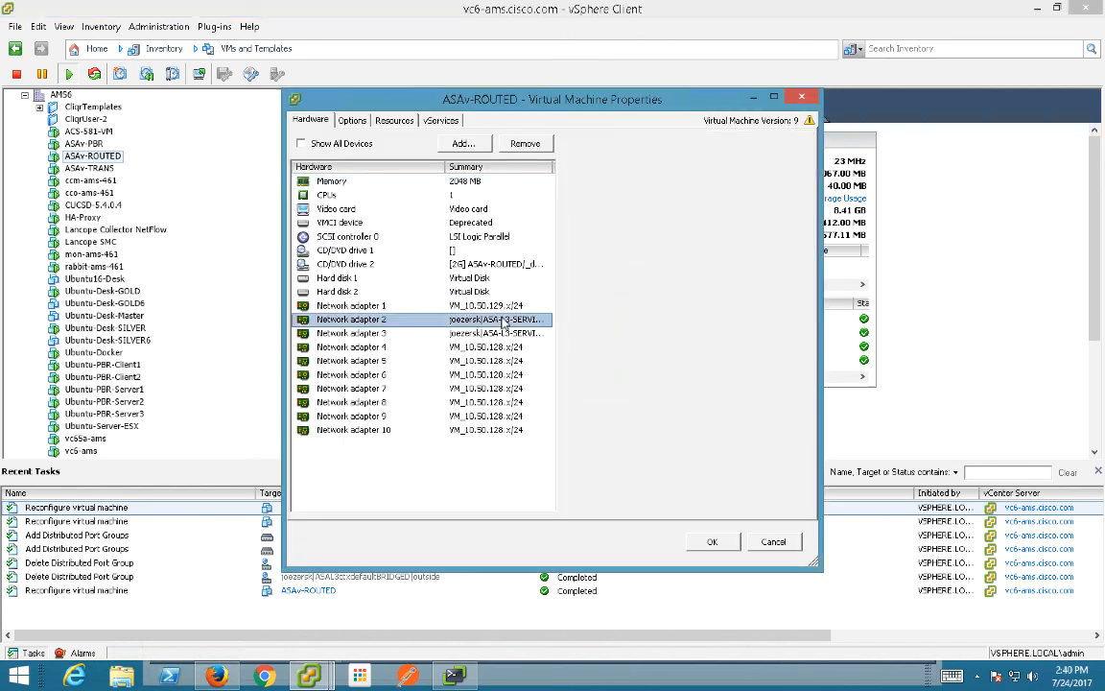
left_click(353, 333)
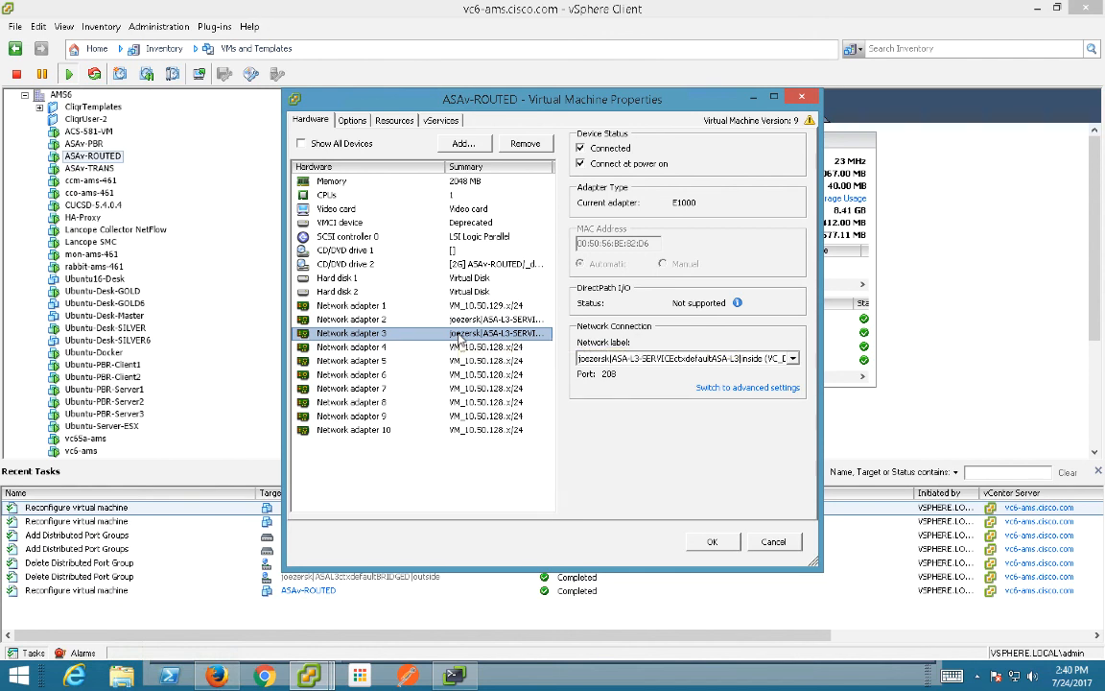
left_click(773, 542)
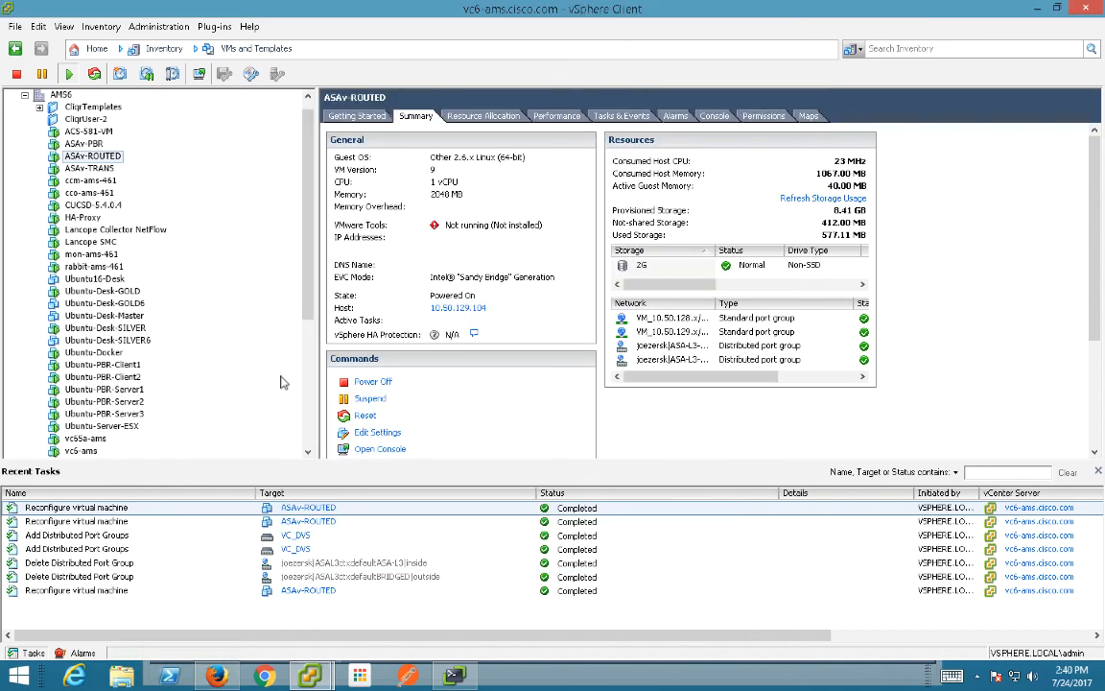
- Go to the Hosts and Clusters inventory and check the network connection of Network adapter 1 on the Win8-ASA-L3 virtual machine
left_click(248, 50)
left_click(241, 83)
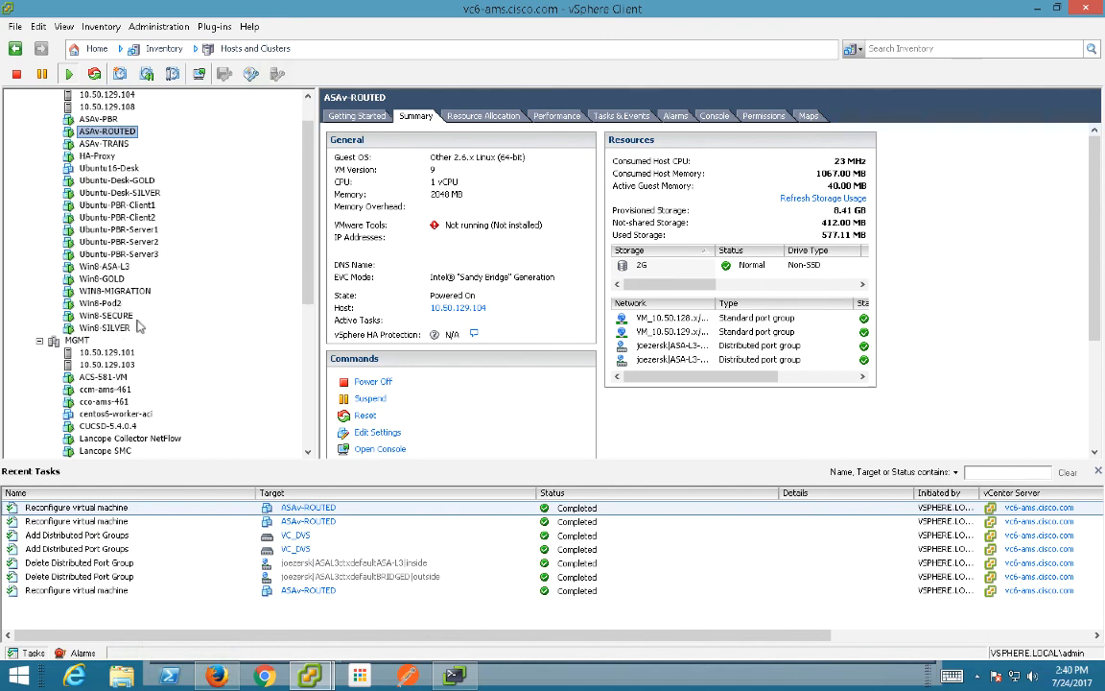
left_click(107, 265)
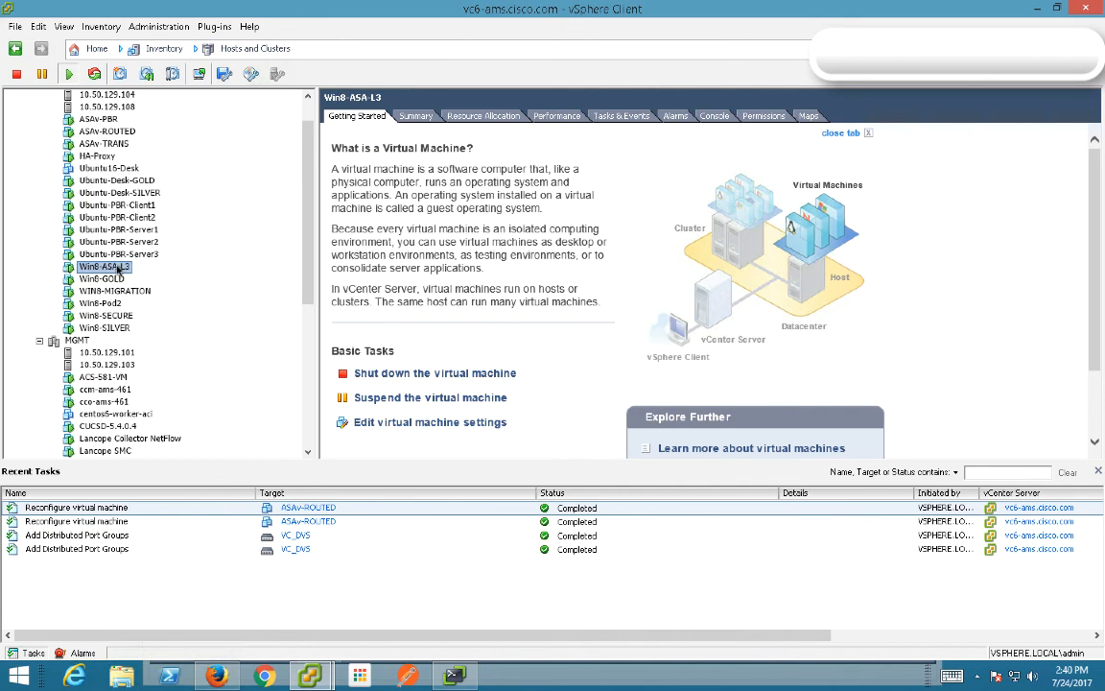
right_click(113, 269)
left_click(151, 339)
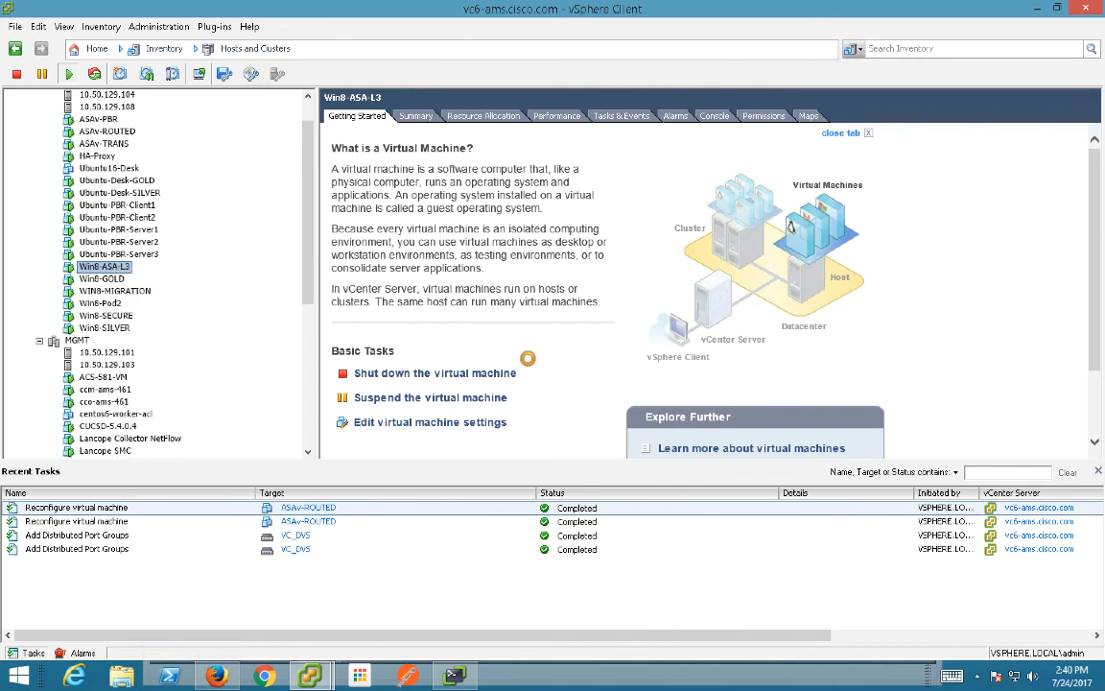
left_click(436, 291)
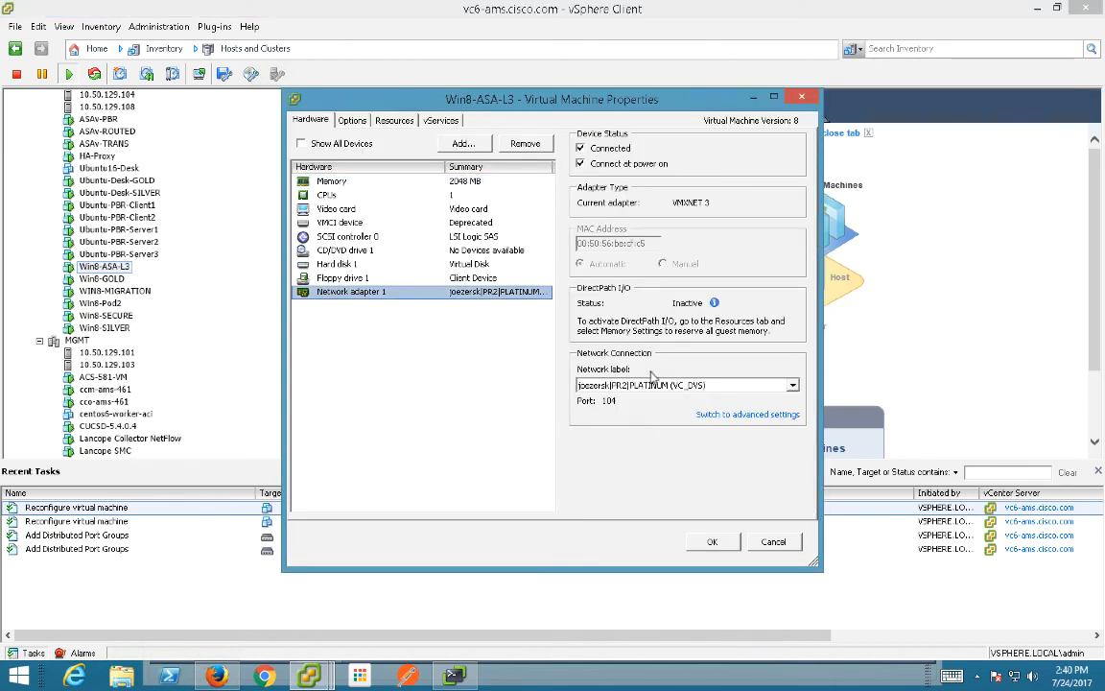
left_click(775, 542)
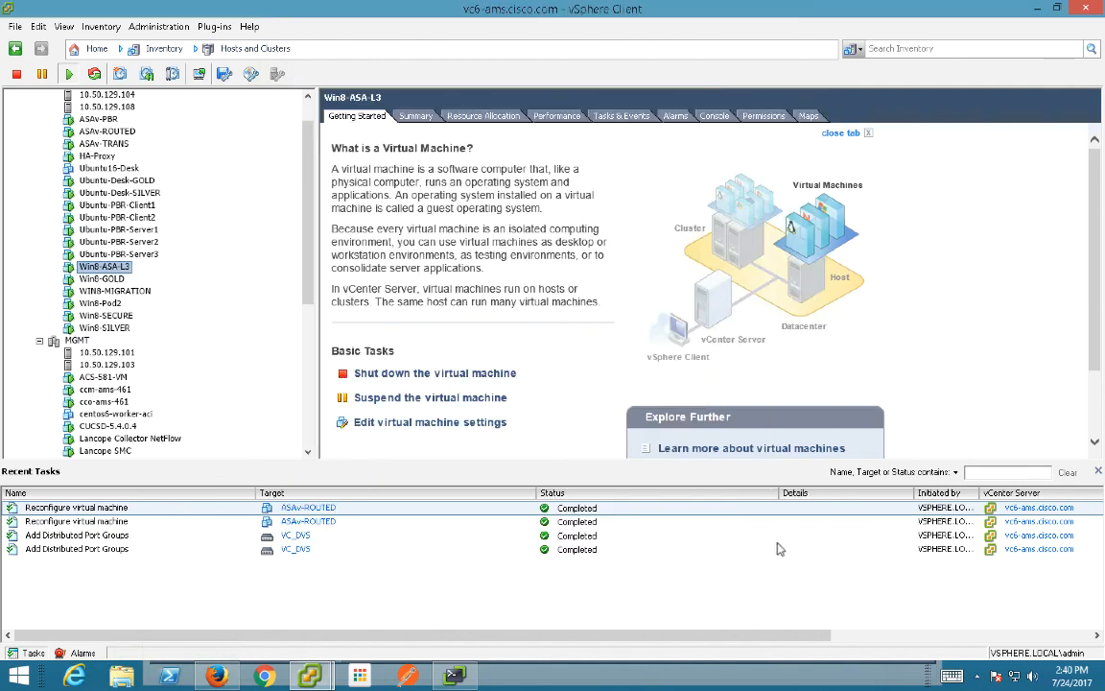
- Open the console of the Win8-ASA-L3 virtual machine and run ipconfig in PowerShell to check its IP configuration
right_click(113, 271)
left_click(158, 318)
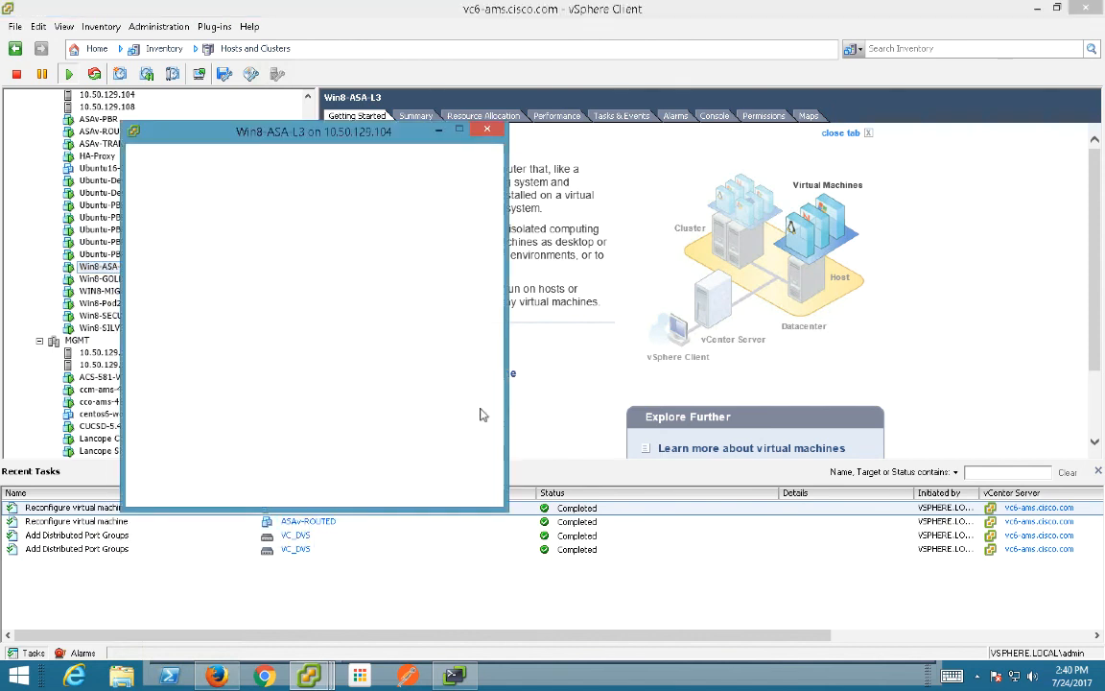
type("ipconfig")
key("Return")
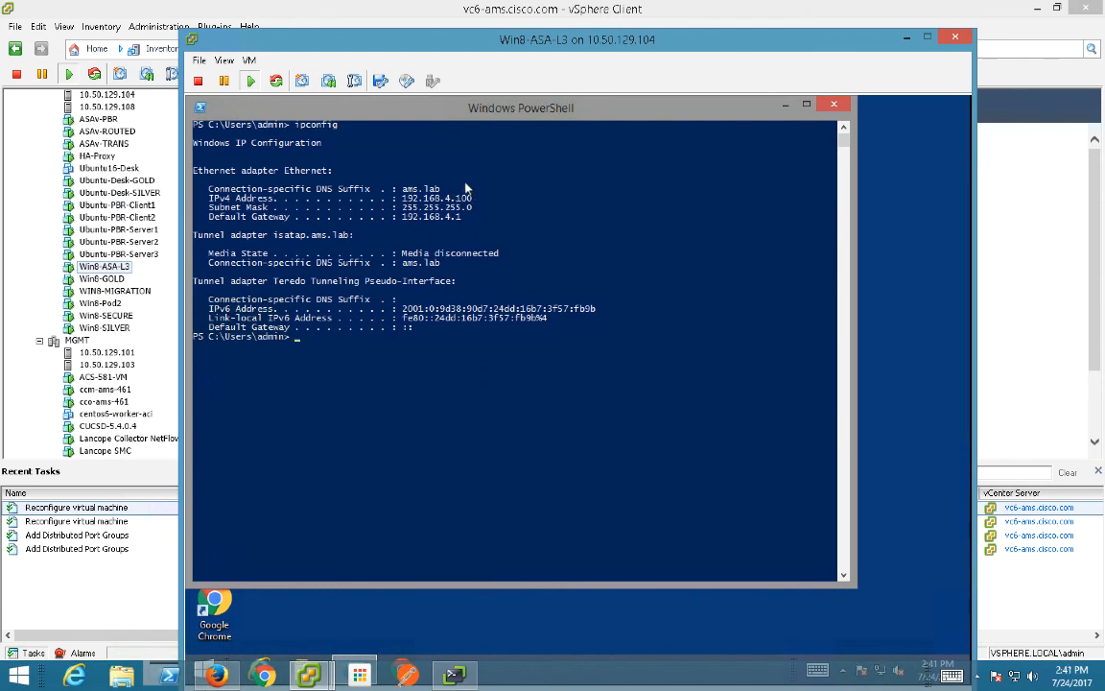
- Test connectivity by pinging the gateway 192.168.4.1, interrupt that ping, and ping 10.50.129.23
type("ping 192.")
type("168.4.1")
key("Return")
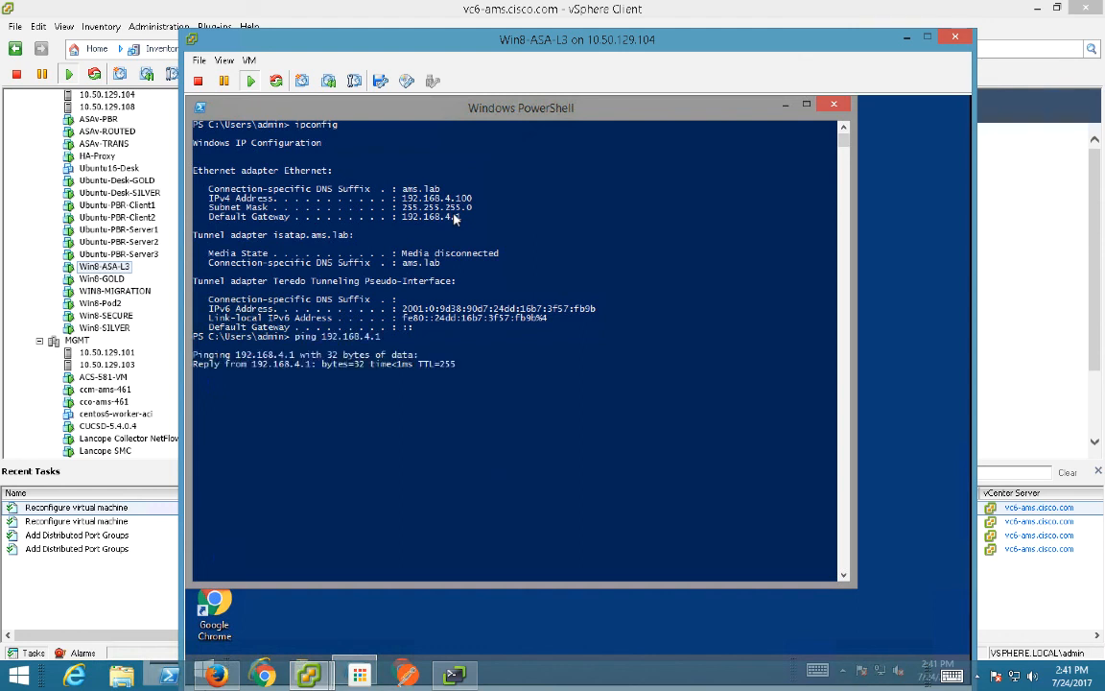
key("ctrl+c")
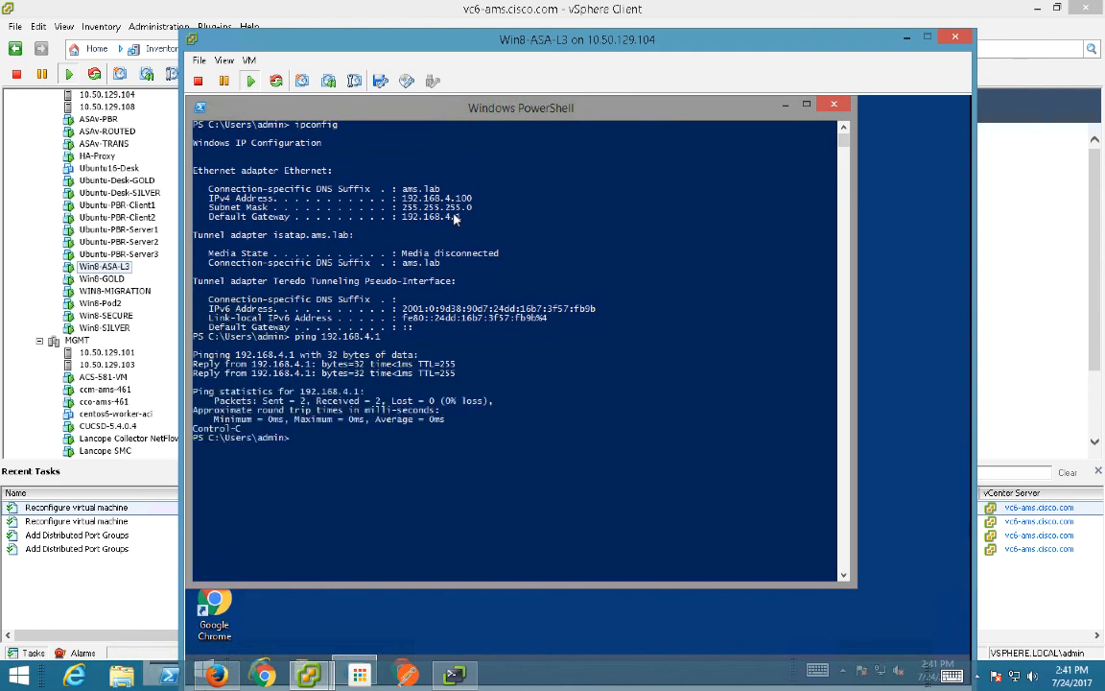
type("ping 10.50.129.23")
key("Return")
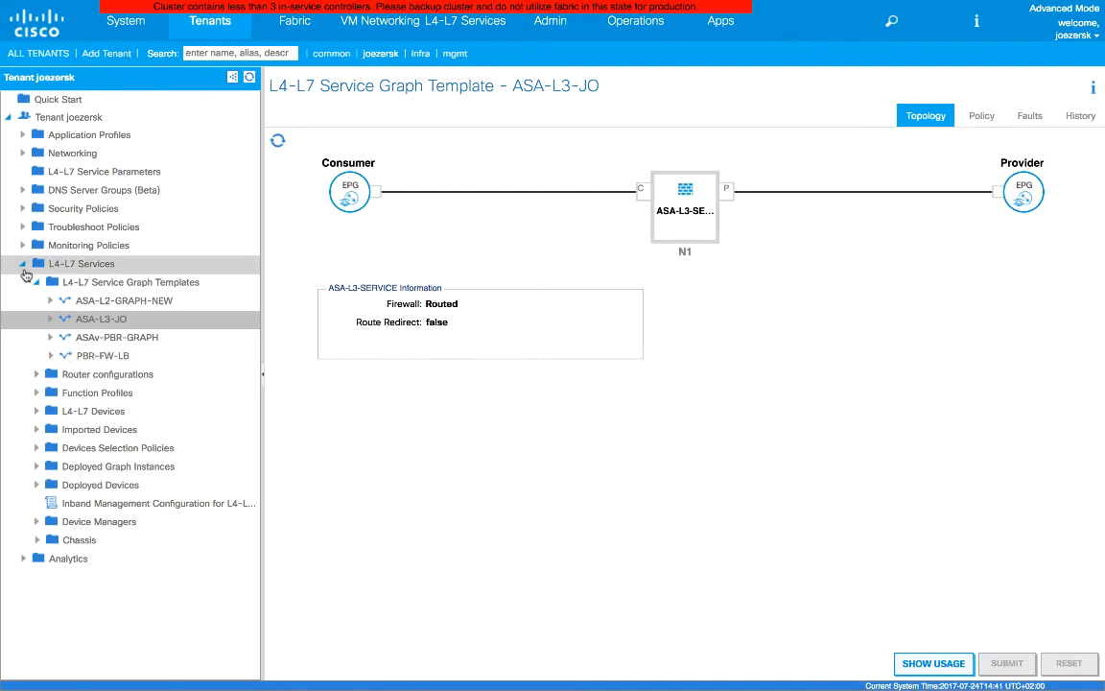
- In Cisco APIC, open the topology of the PLATINUM EPG under application profile PR2 and inspect its contract information
left_click(23, 267)
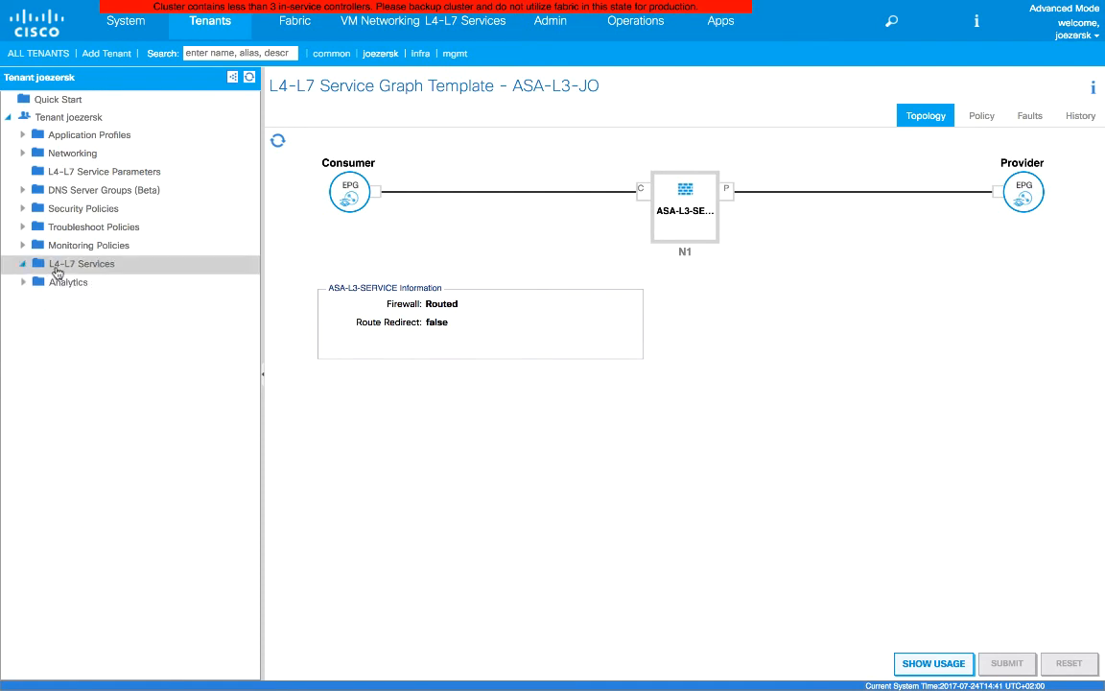
left_click(22, 155)
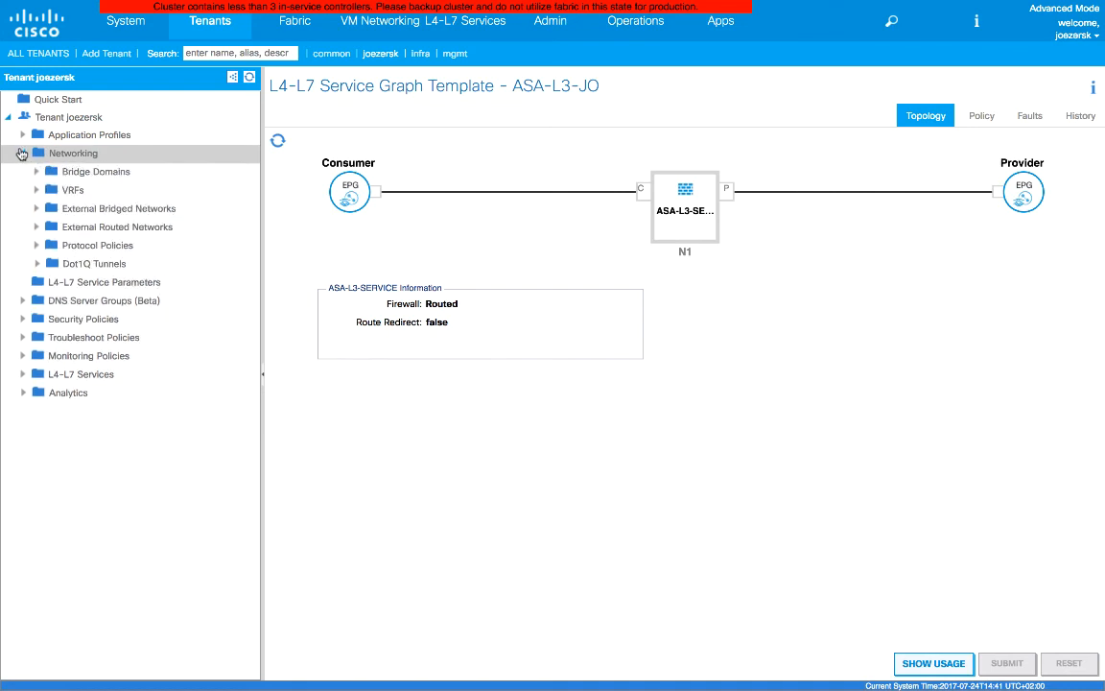
left_click(22, 136)
left_click(36, 170)
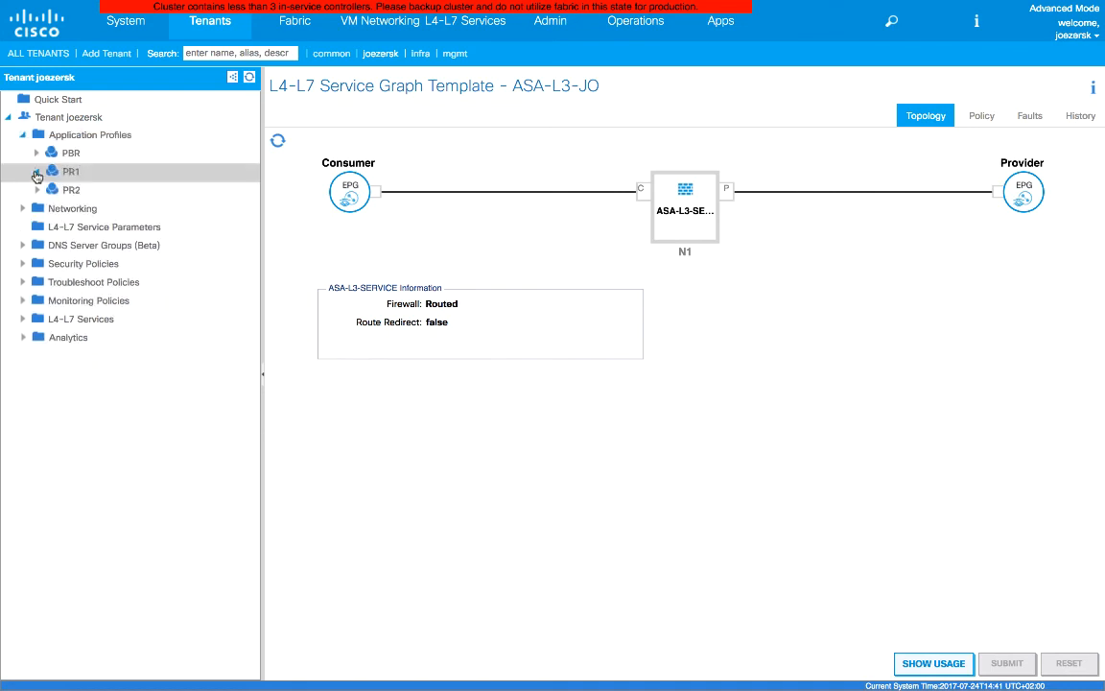
left_click(37, 245)
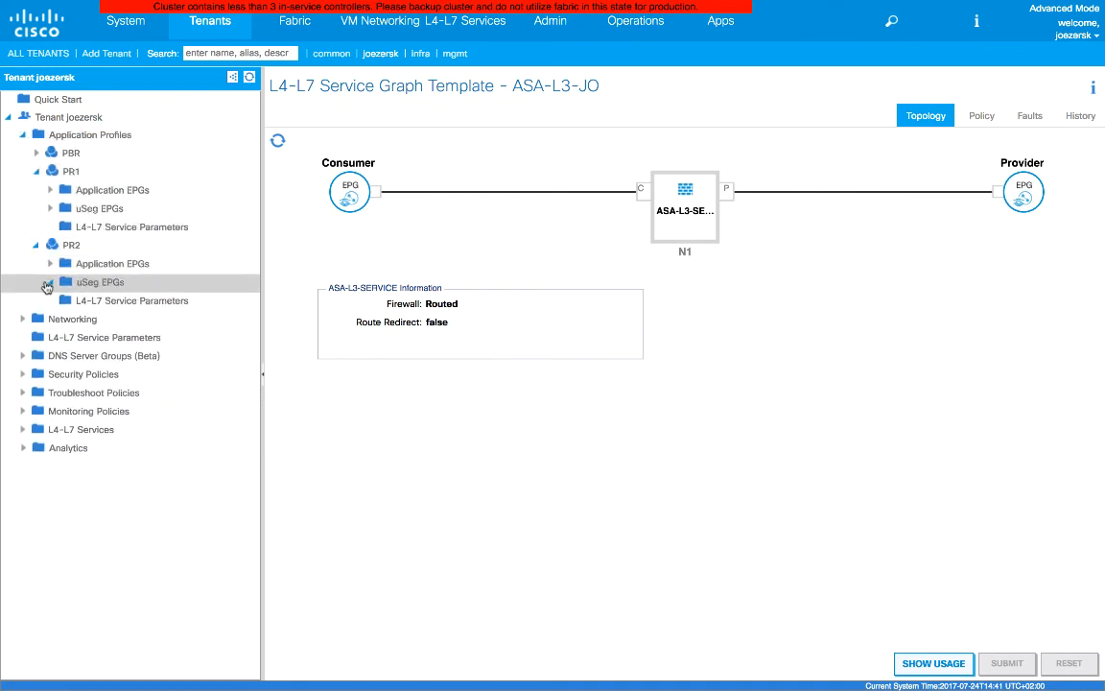
left_click(52, 262)
left_click(96, 303)
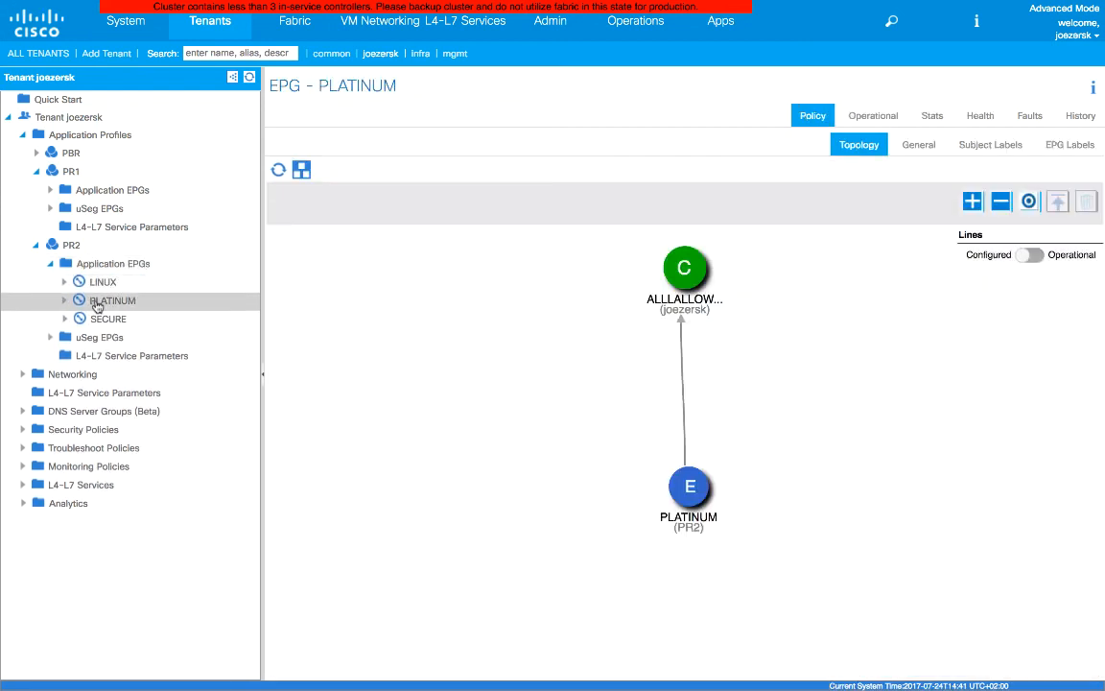
mouse_move(687, 285)
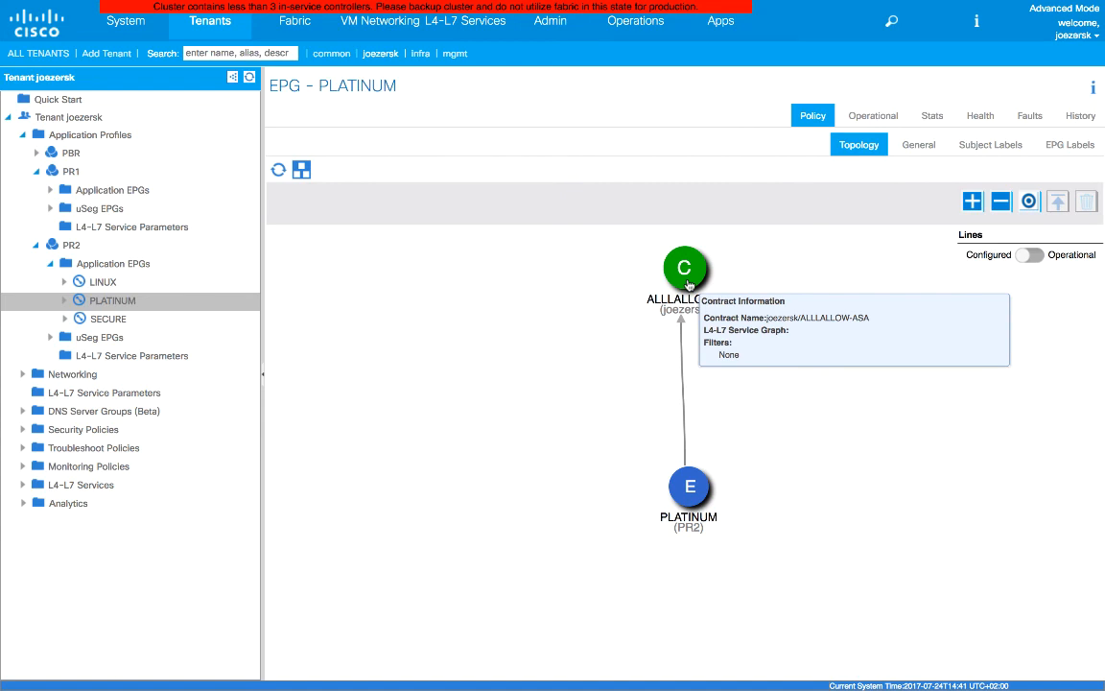
- Show the contracts of the MIGRATION EPG under application profile PR1
left_click(51, 192)
left_click(64, 227)
left_click(113, 320)
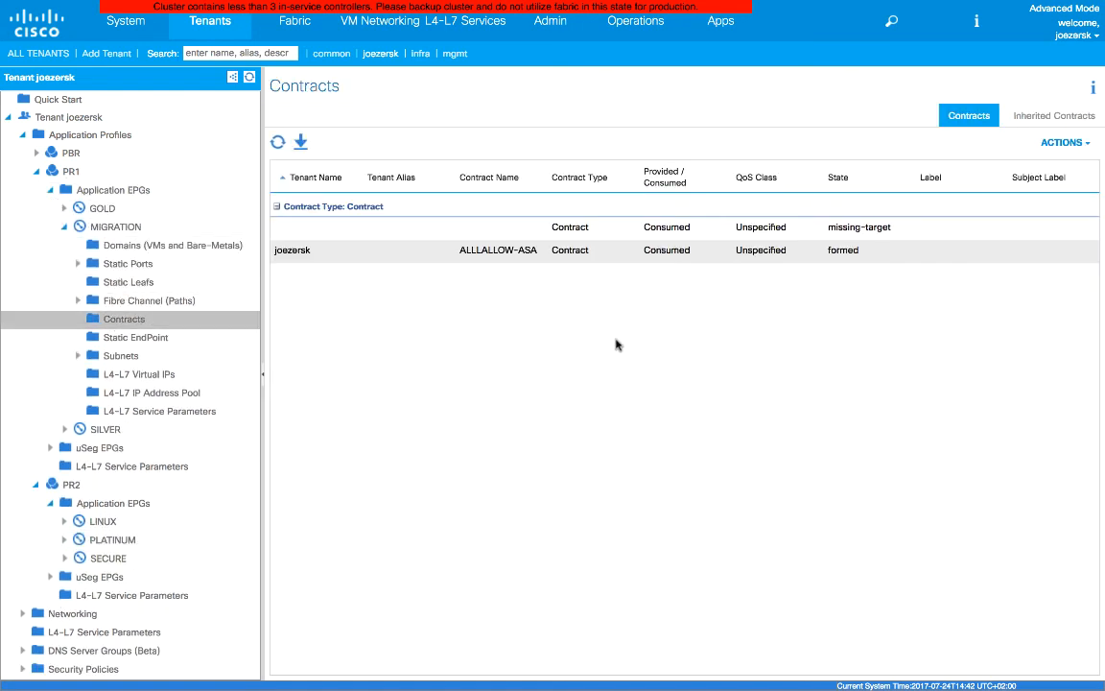